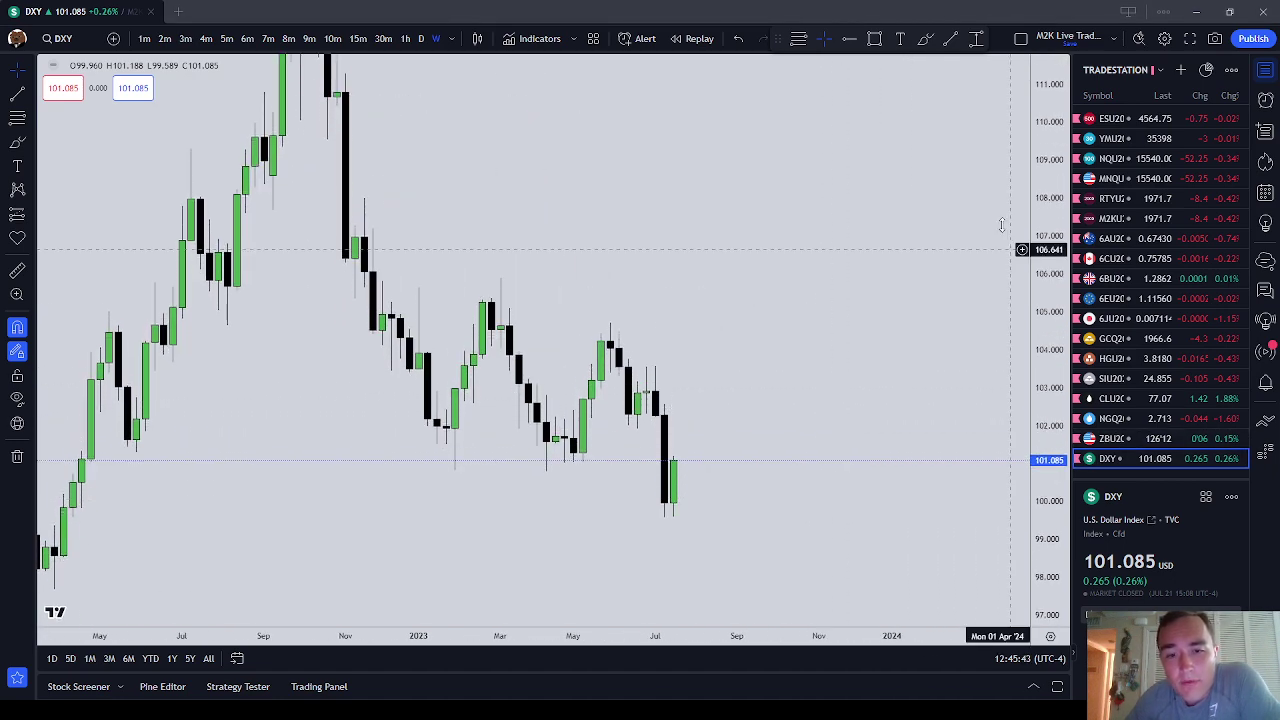
scroll(857, 357, "up", 2)
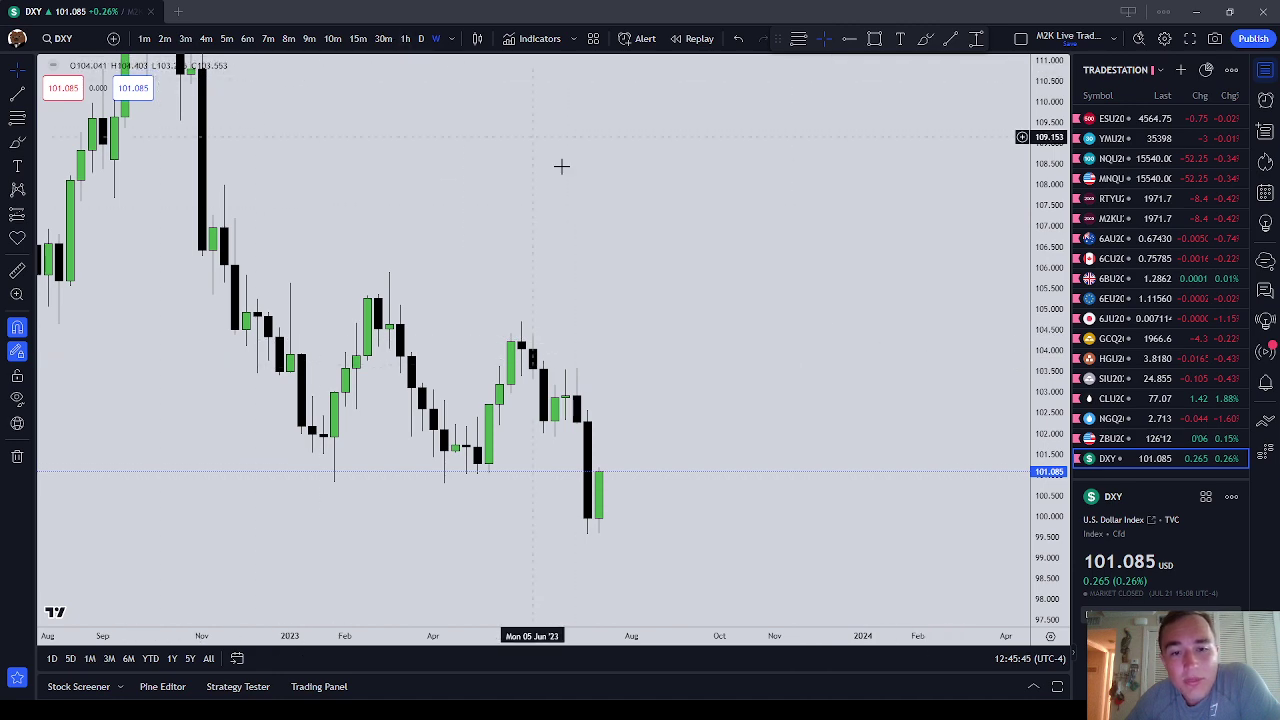
- With the Brush and magnet off, draw pink circles around the DXY May low, June high and July high
scroll(714, 263, "down", 3)
left_click(17, 143)
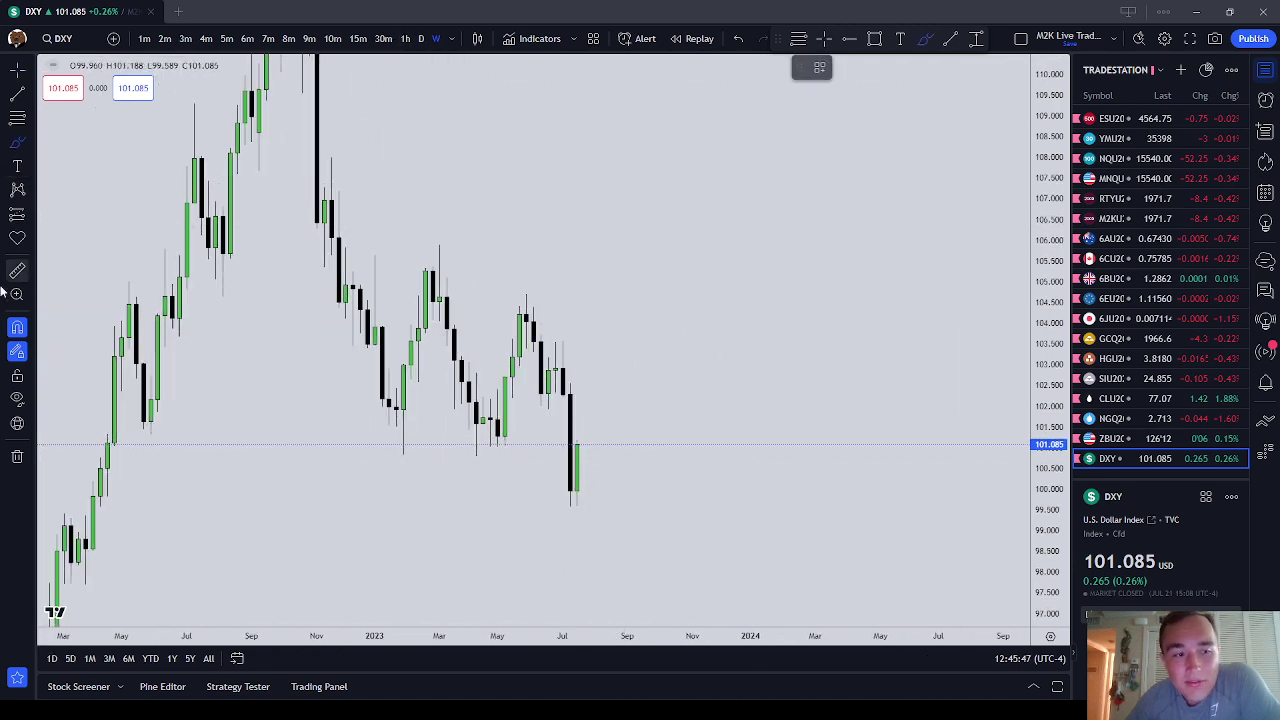
left_click(17, 327)
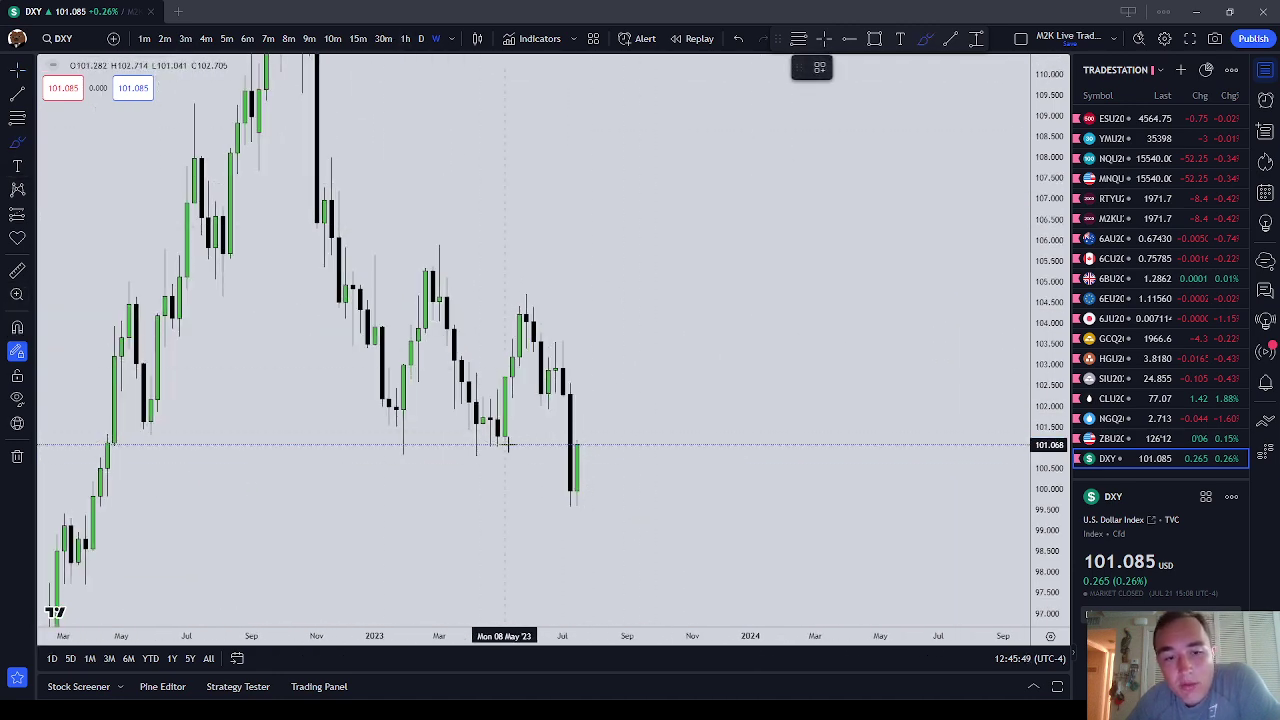
mouse_move(509, 441)
left_mouse_down()
mouse_move(495, 440)
mouse_move(519, 431)
left_mouse_up()
mouse_move(533, 286)
left_mouse_down()
mouse_move(510, 300)
mouse_move(534, 285)
left_mouse_up()
left_click_drag(517, 279, 526, 280)
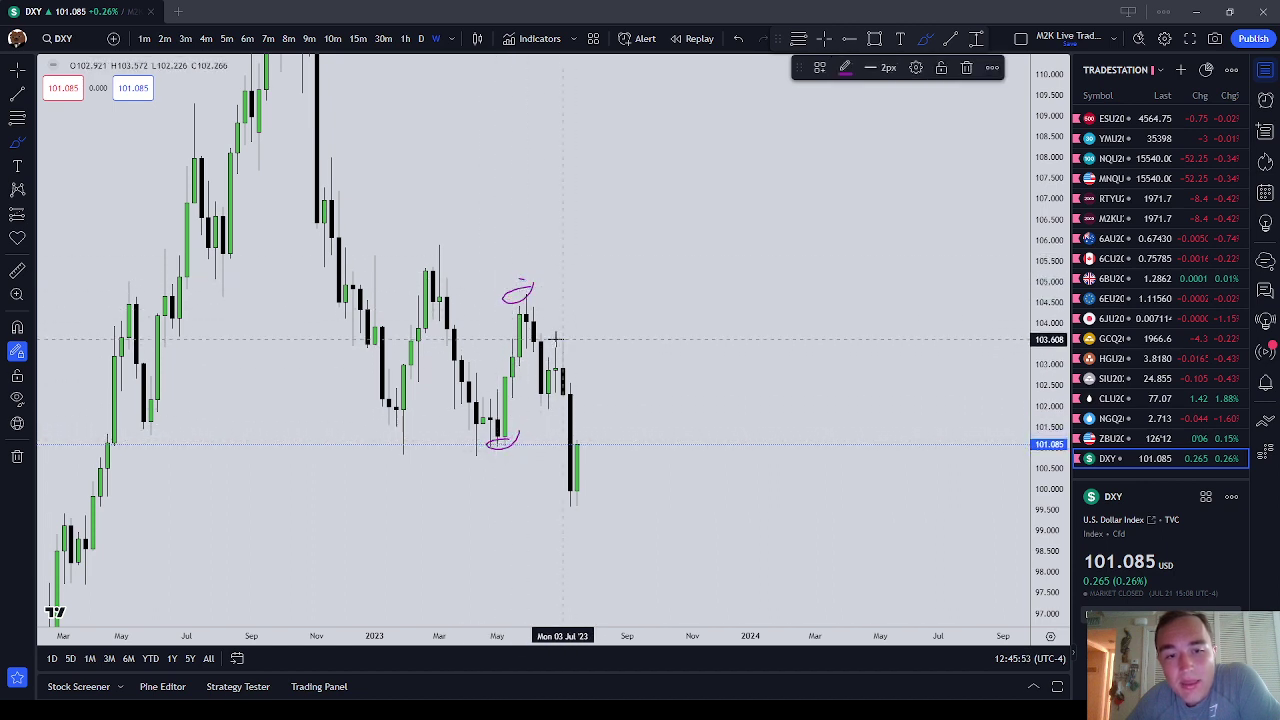
mouse_move(557, 346)
left_mouse_down()
mouse_move(569, 342)
mouse_move(556, 340)
left_mouse_up()
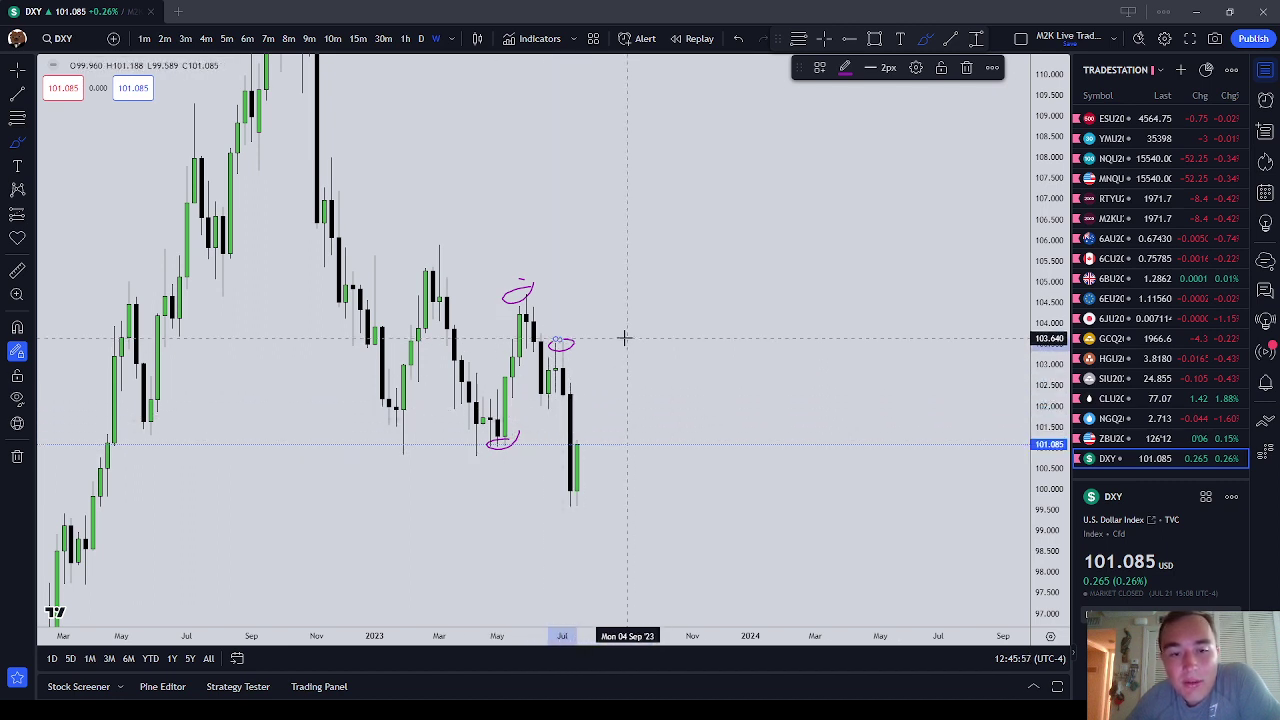
- Delete the three pink circles and select the Fib Retracement tool
left_click(968, 67)
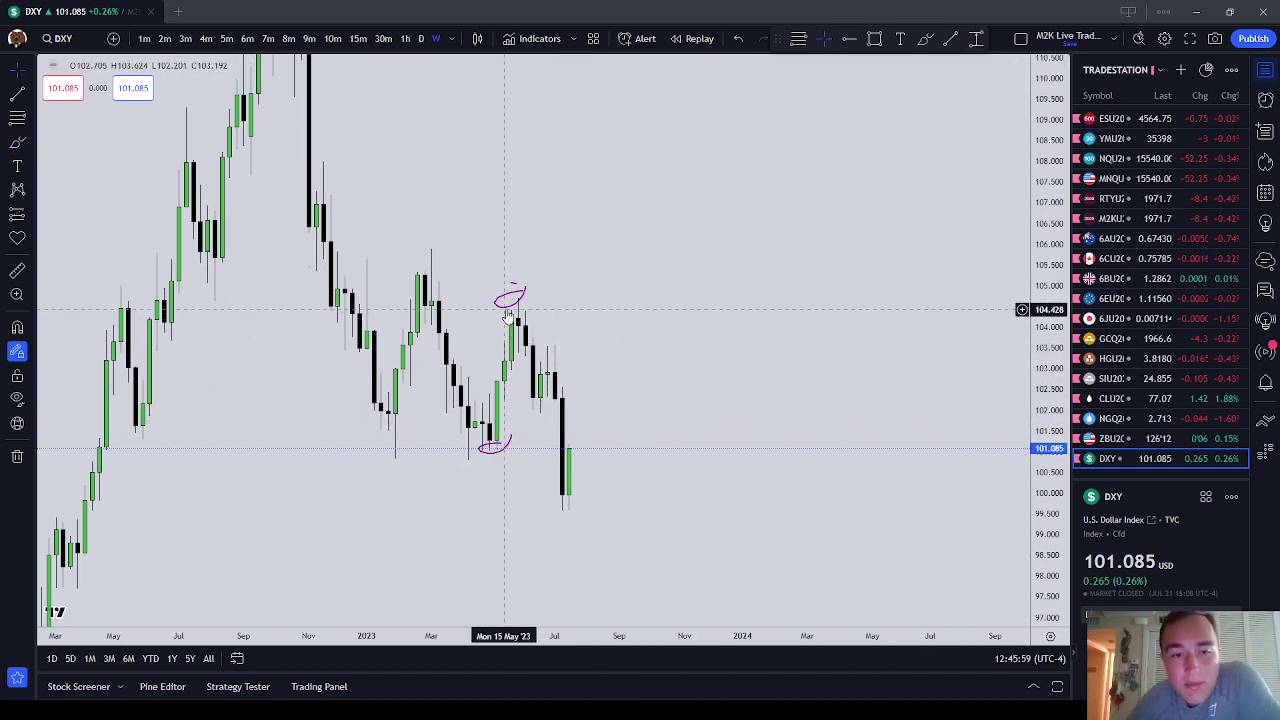
left_click(966, 67)
left_click(505, 443)
left_click(966, 67)
scroll(610, 410, "down", 1)
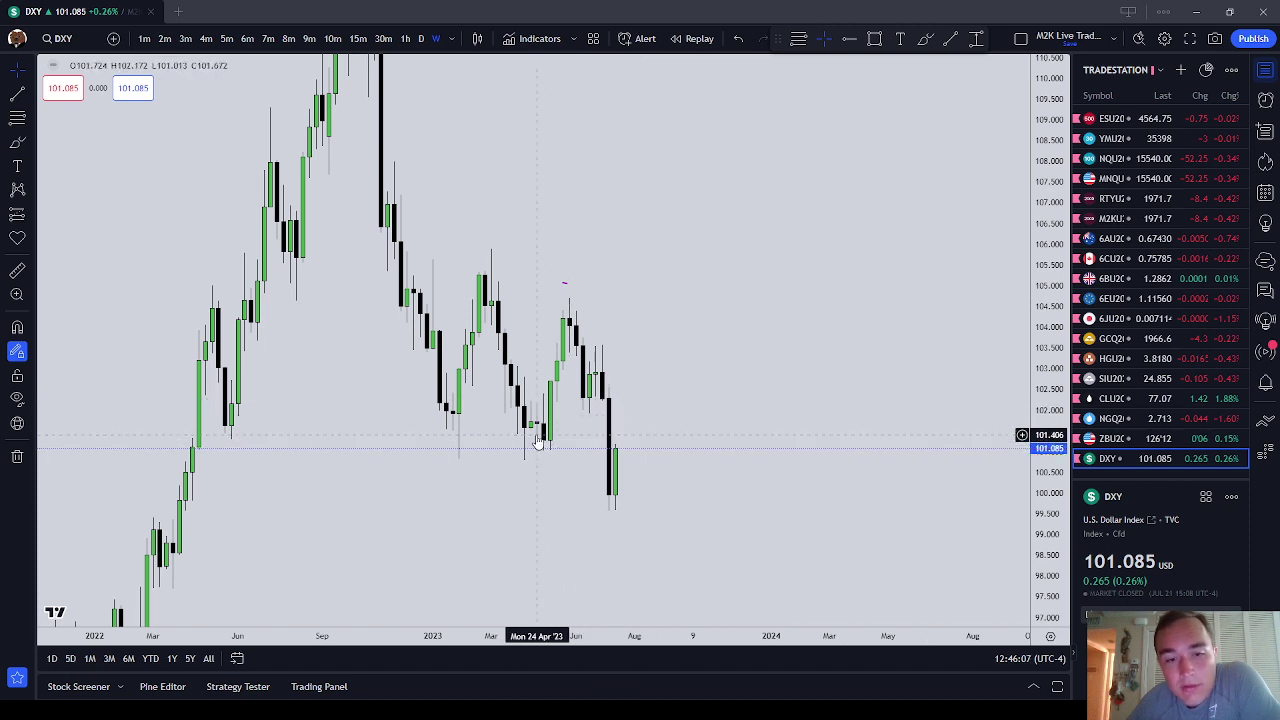
key("alt+f")
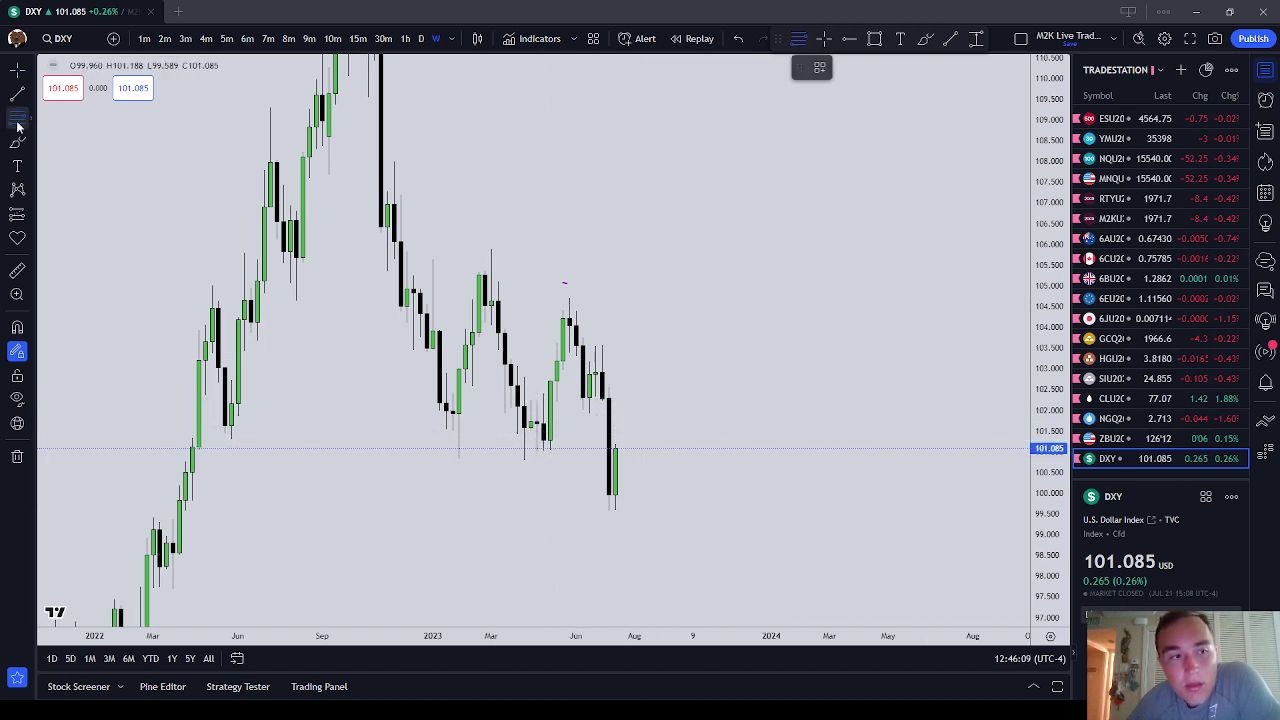
- With magnet on, draw a Fibonacci retracement from the May swing high to the low
left_click(17, 327)
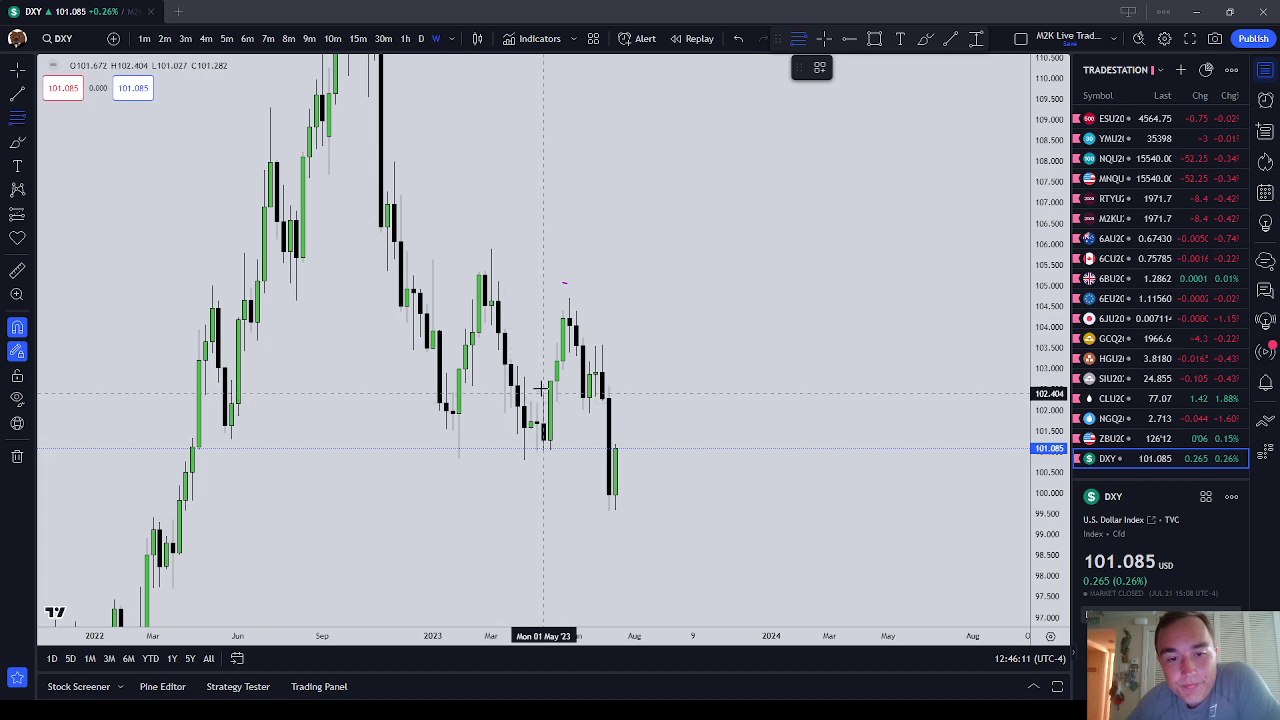
left_click(543, 472)
left_click(757, 354)
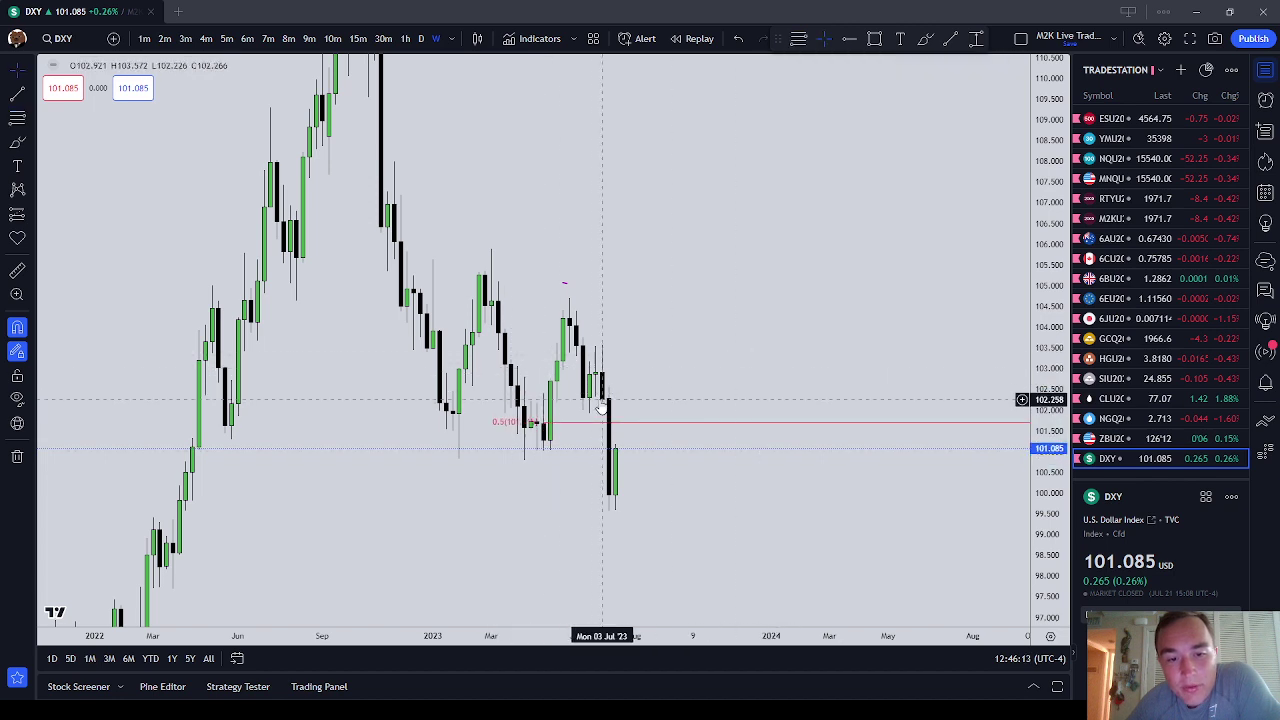
- Review the retracement's Style, Coordinates and Visibility settings, leaving extend-left off, then close the dialog
double_click(542, 434)
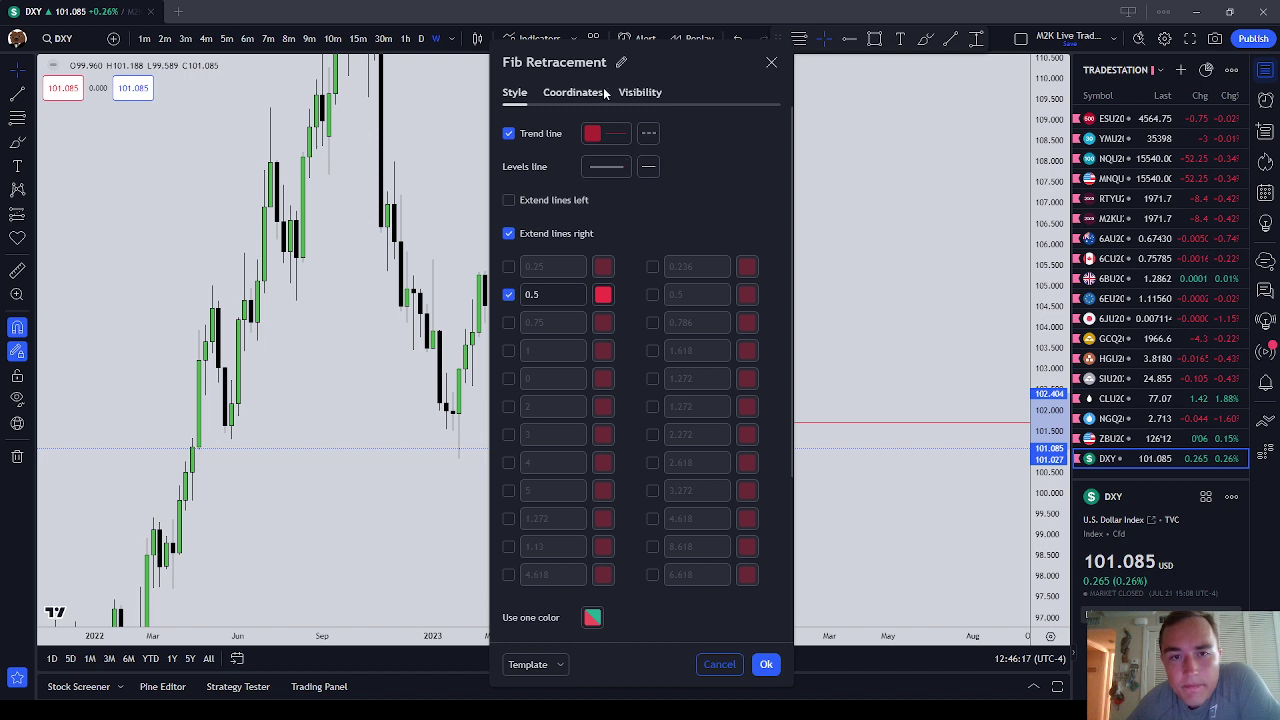
left_click(640, 92)
left_click(572, 92)
left_click(514, 92)
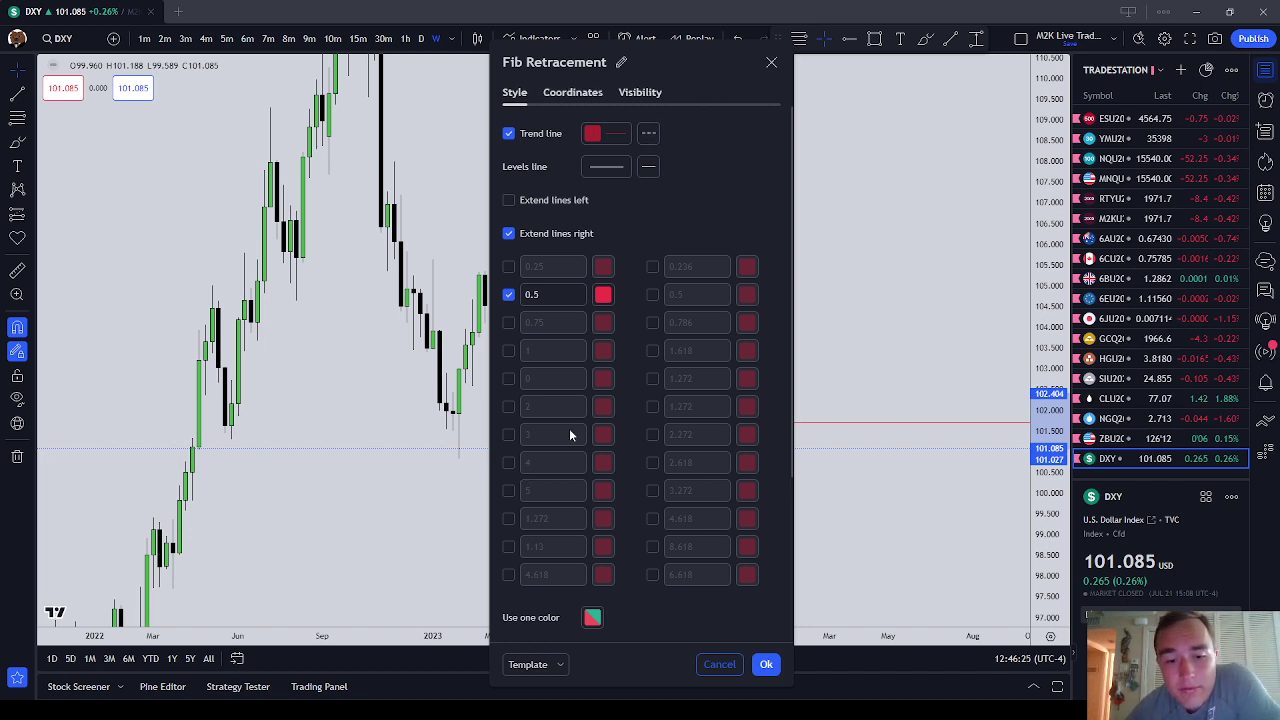
left_click(566, 200)
left_click(566, 199)
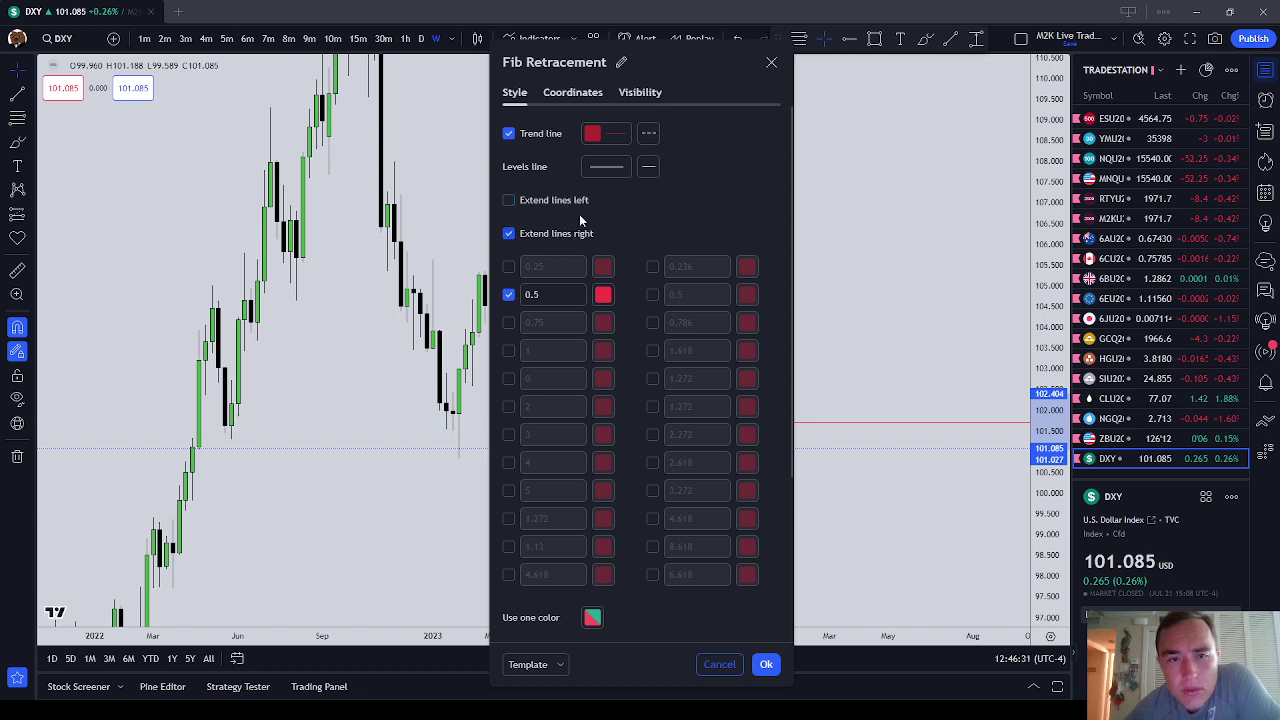
left_click(638, 94)
left_click(588, 95)
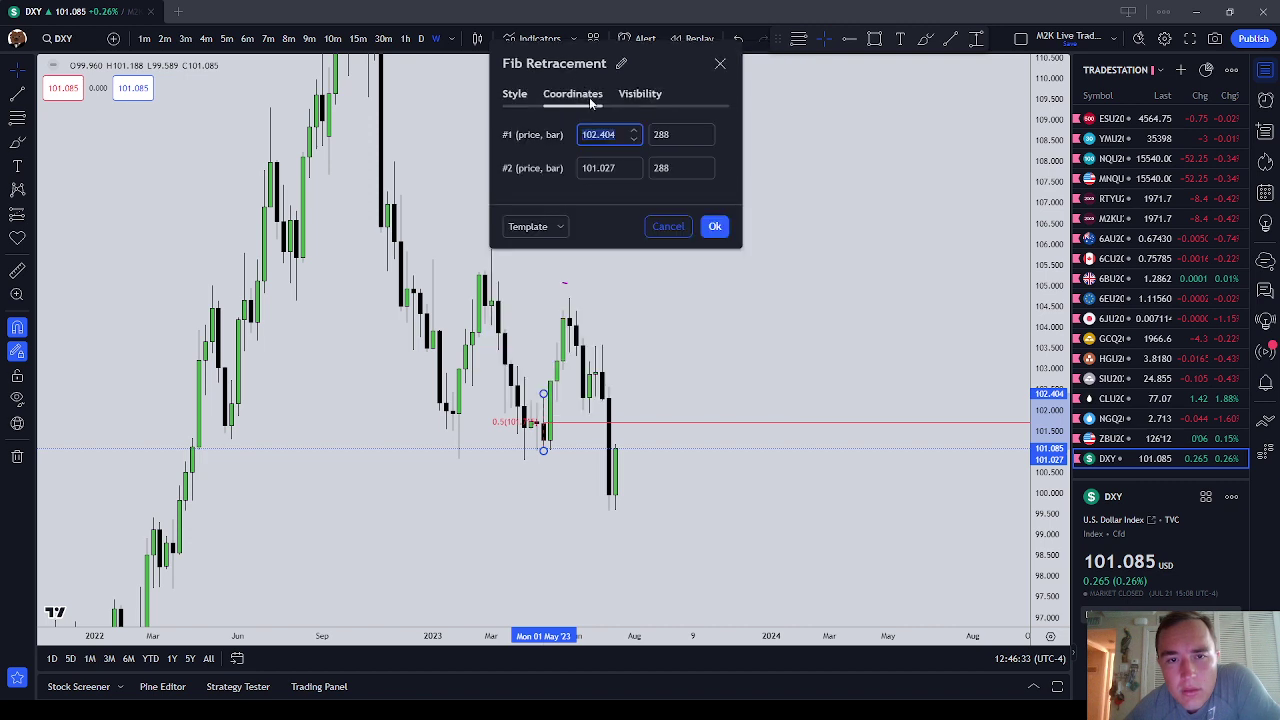
left_click(516, 94)
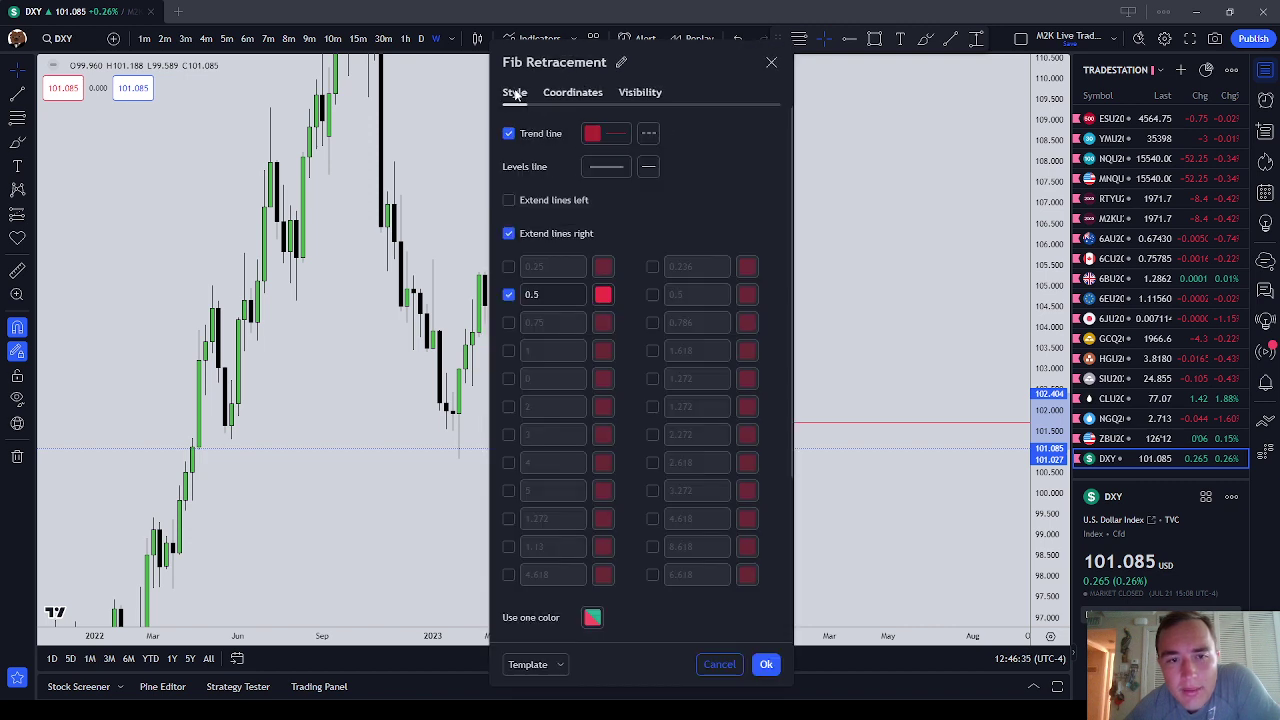
left_click(772, 64)
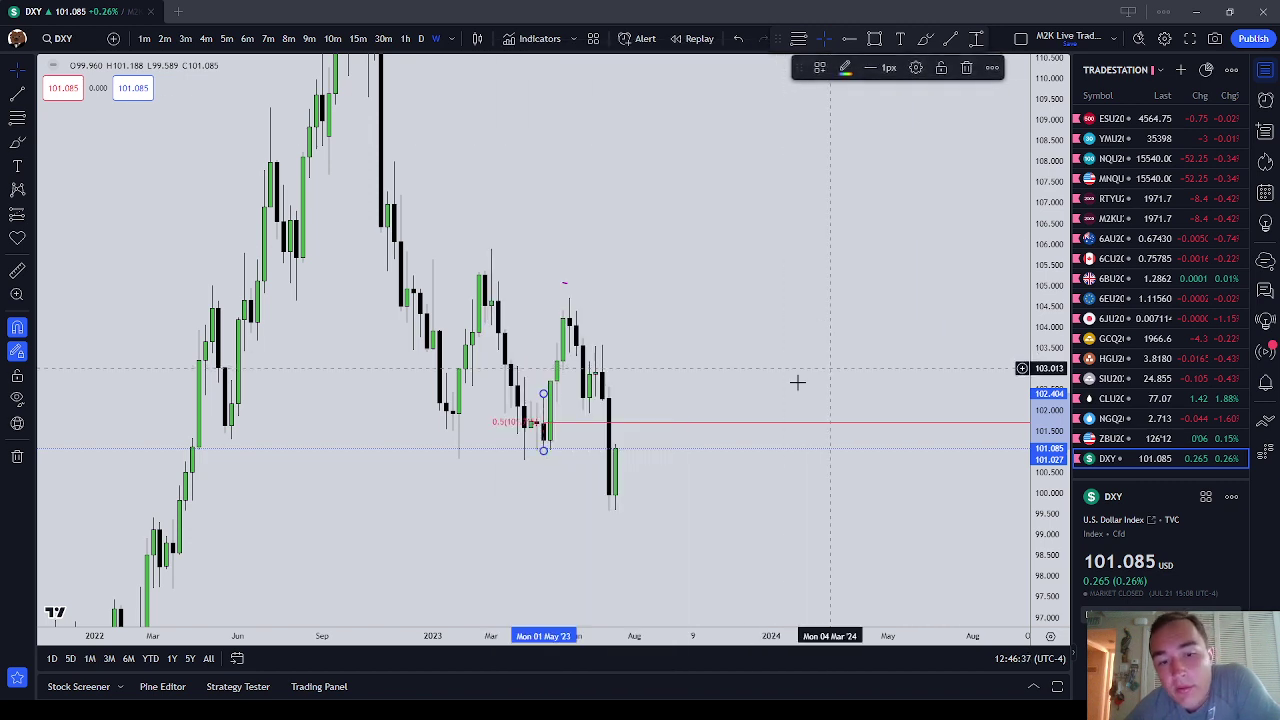
- Delete the small pink squiggle near 102.3
left_click(796, 375)
left_click(566, 285)
left_click(968, 67)
scroll(791, 269, "up", 5)
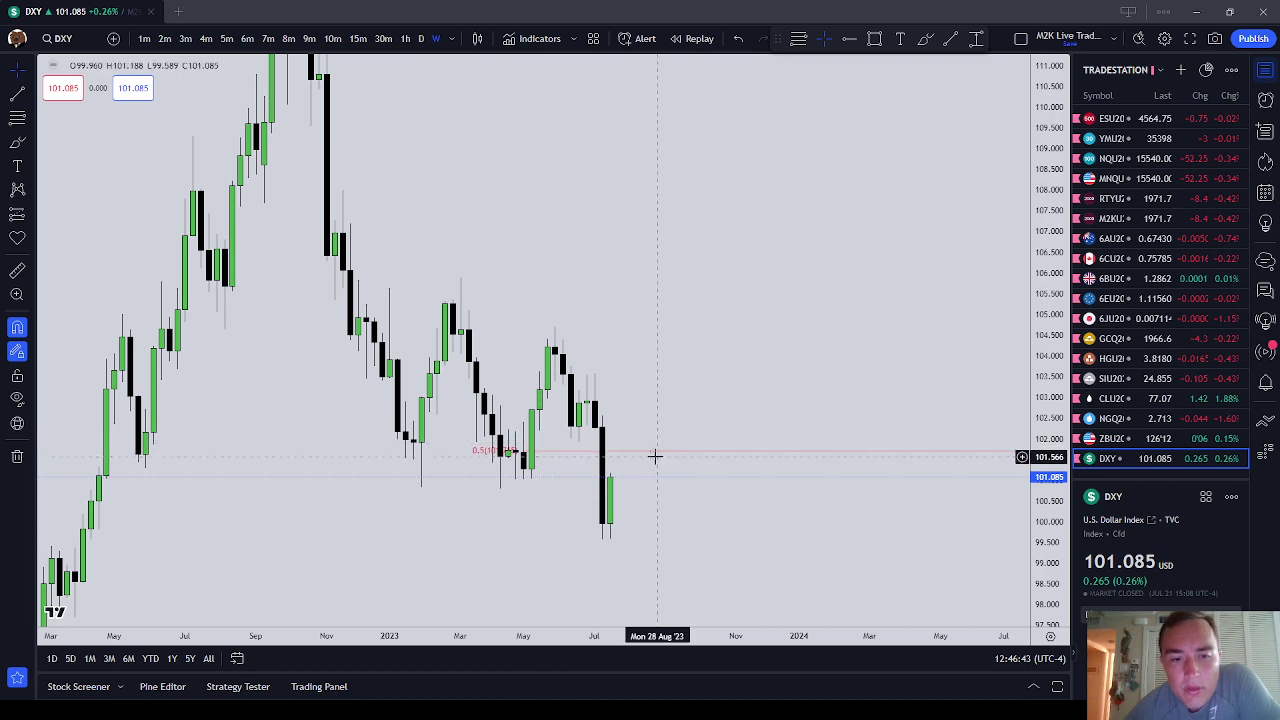
- Remove a trial pink circle and the stray purple stroke, then reselect Fib Retracement
left_click(17, 141)
mouse_move(529, 449)
left_mouse_down()
mouse_move(508, 452)
mouse_move(531, 456)
left_mouse_up()
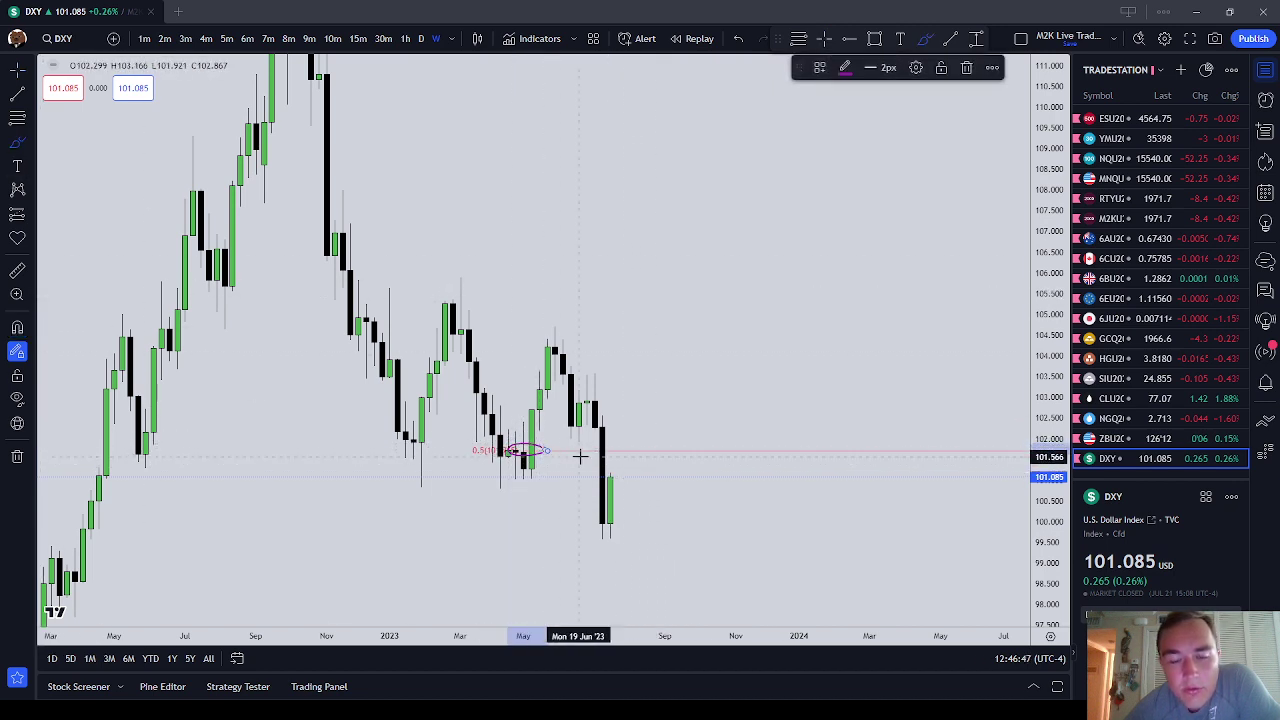
left_click(966, 67)
left_click(17, 141)
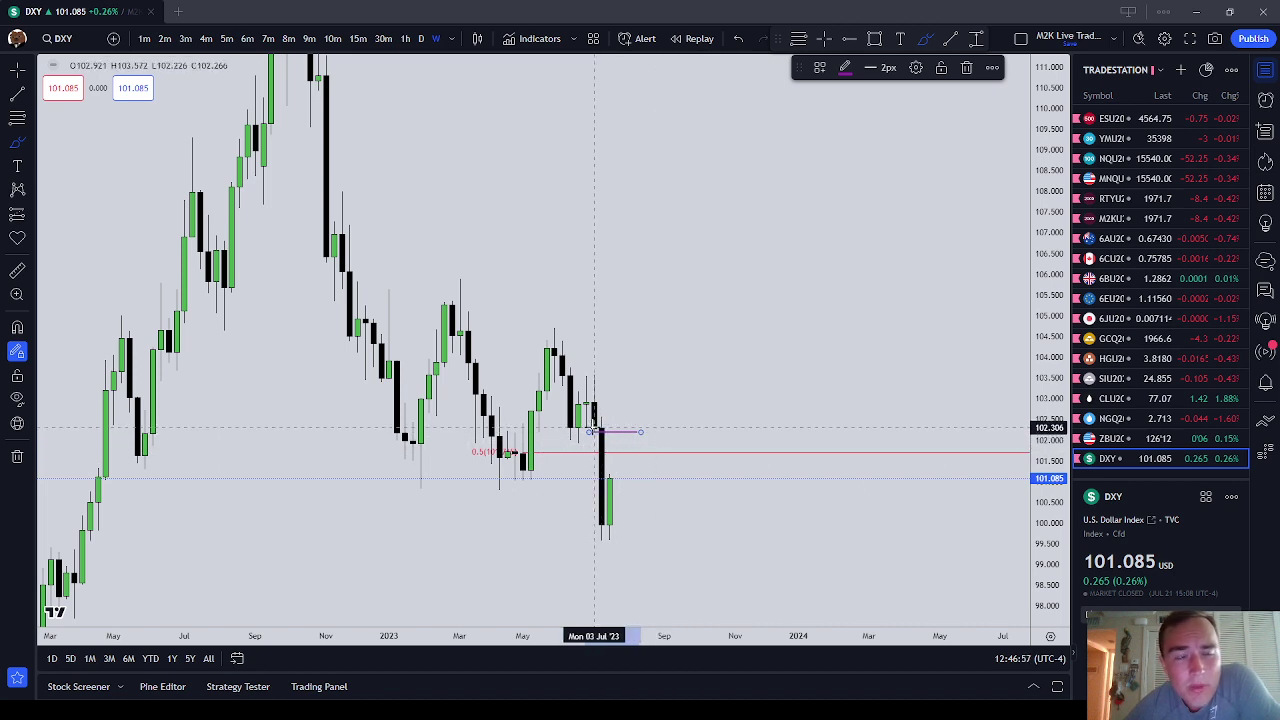
key("Escape")
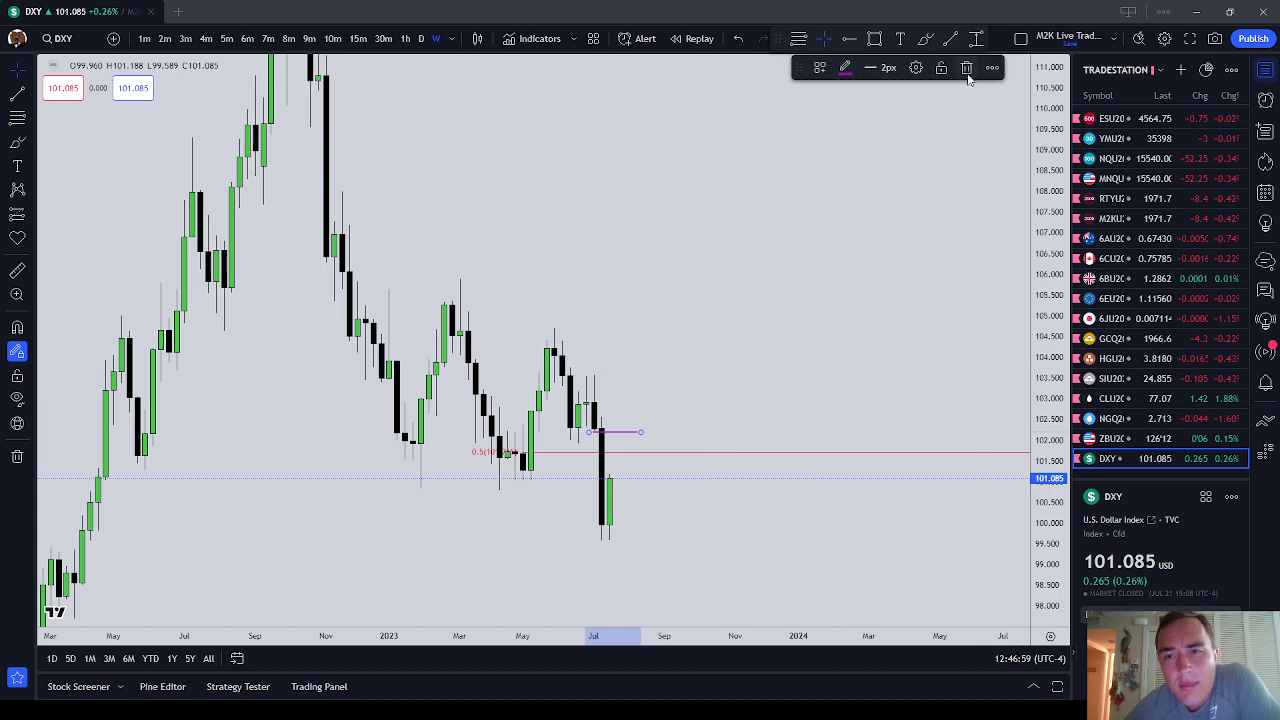
left_click(967, 74)
key("alt+f")
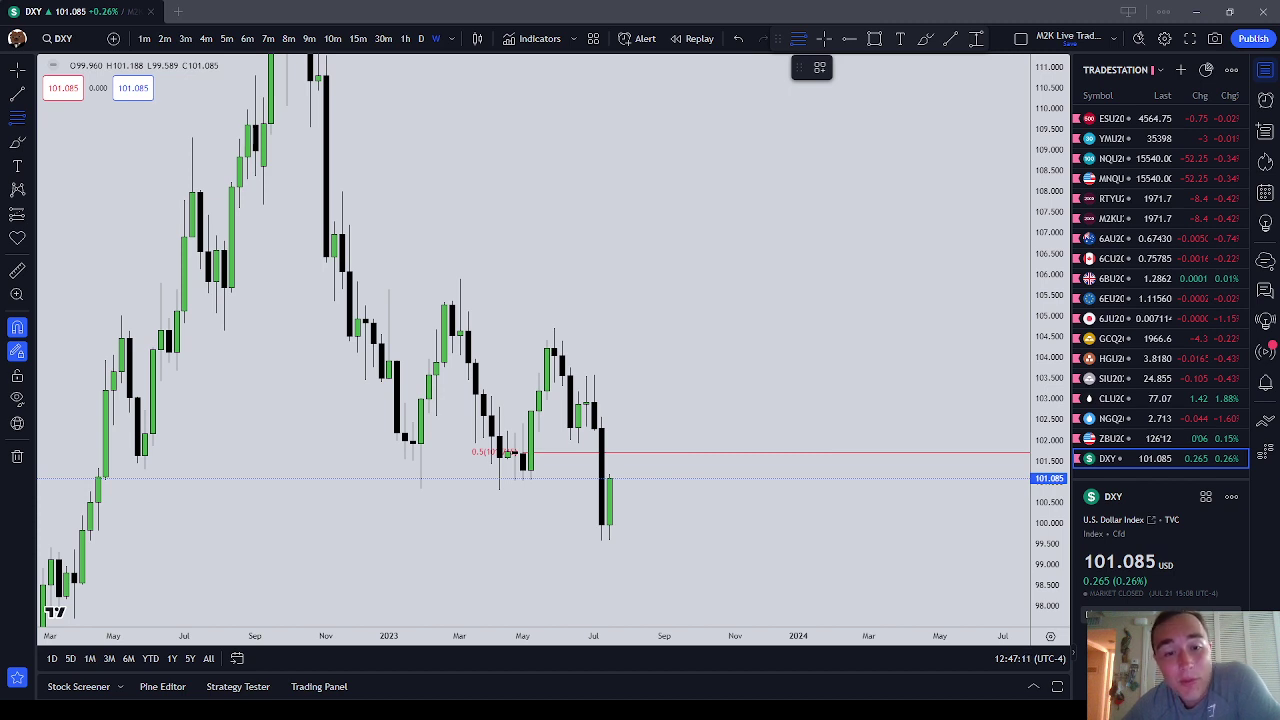
- Draw a Fibonacci retracement from the June low to the swing high, then circle its 0.5 touch near 102.73 in pink
left_click(578, 462)
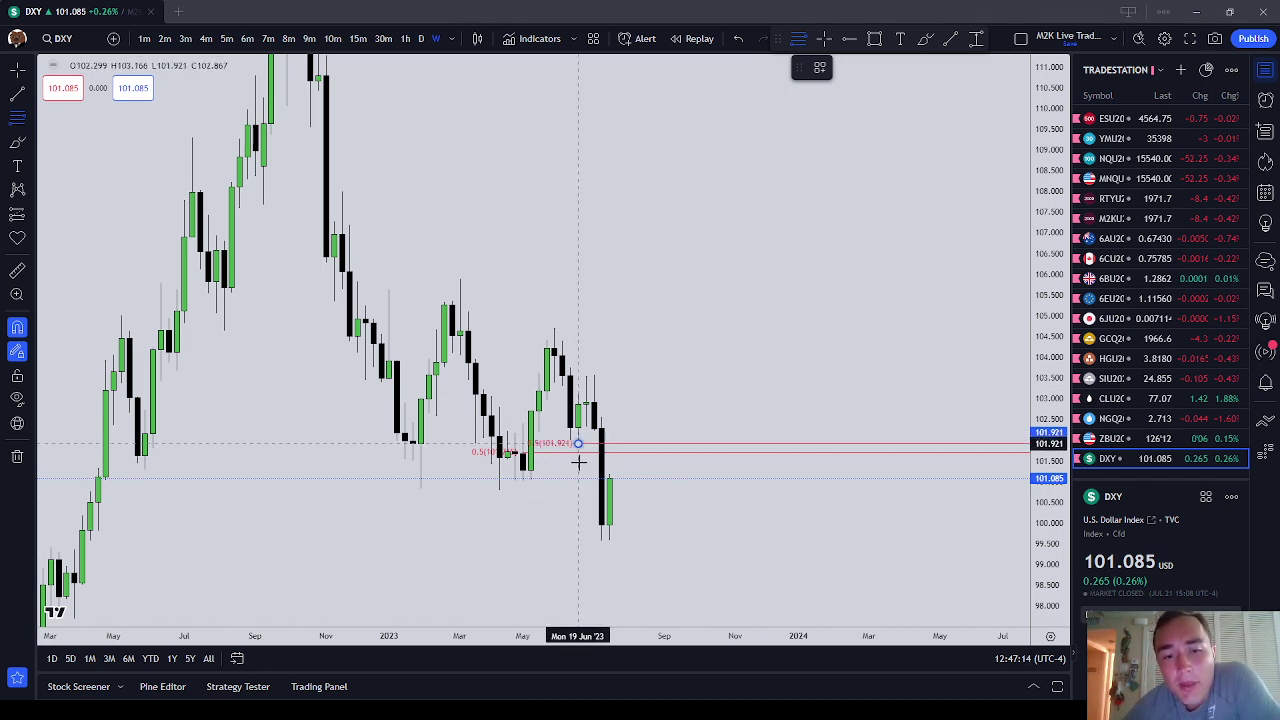
left_click(587, 377)
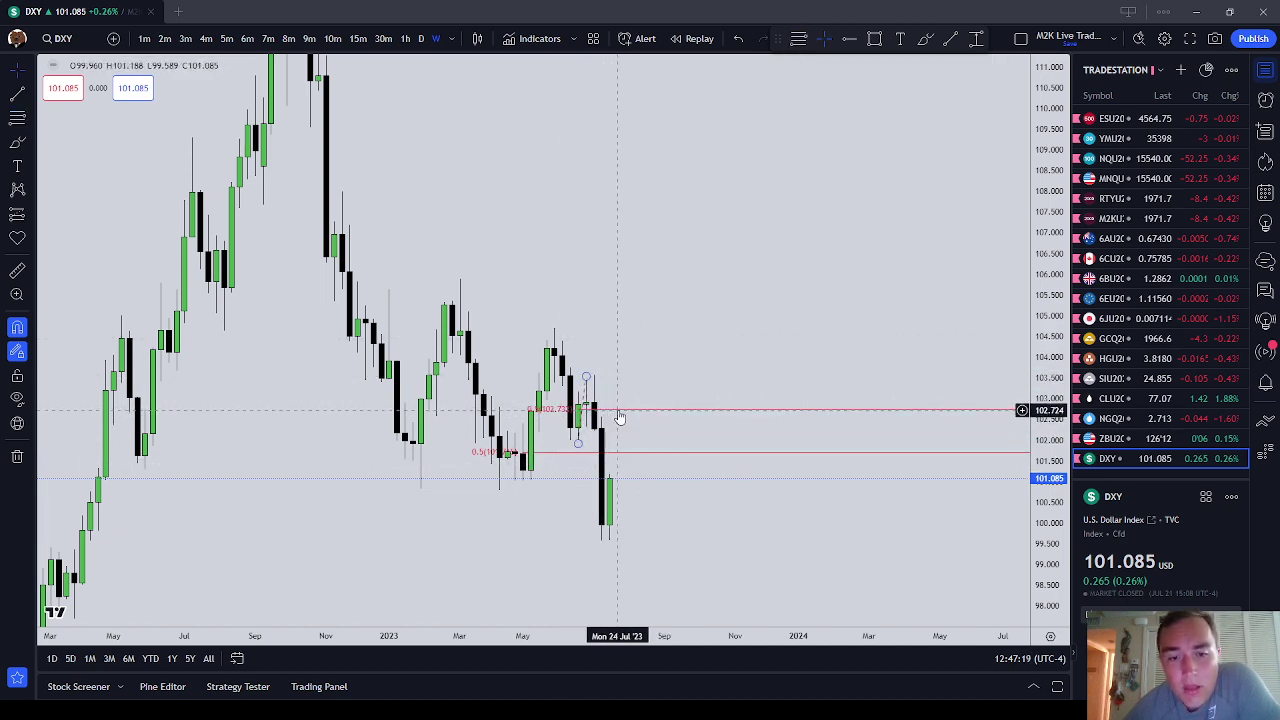
key("alt+b")
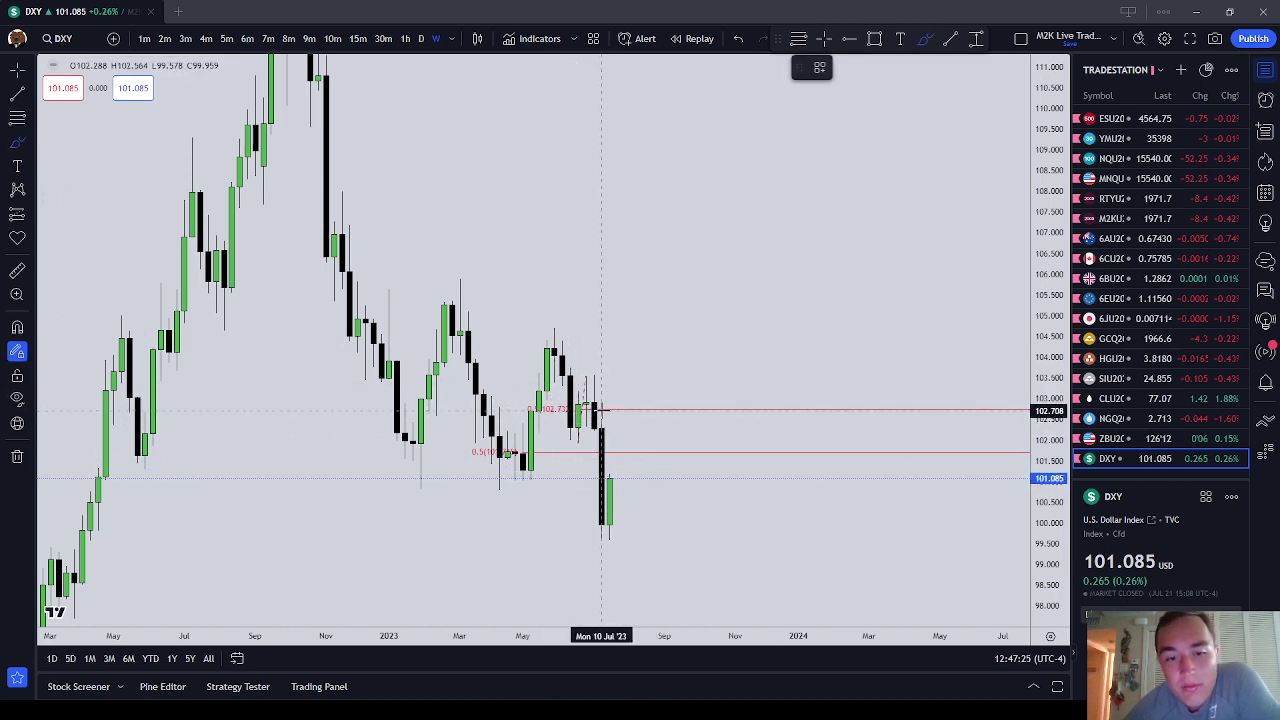
left_click_drag(615, 408, 612, 405)
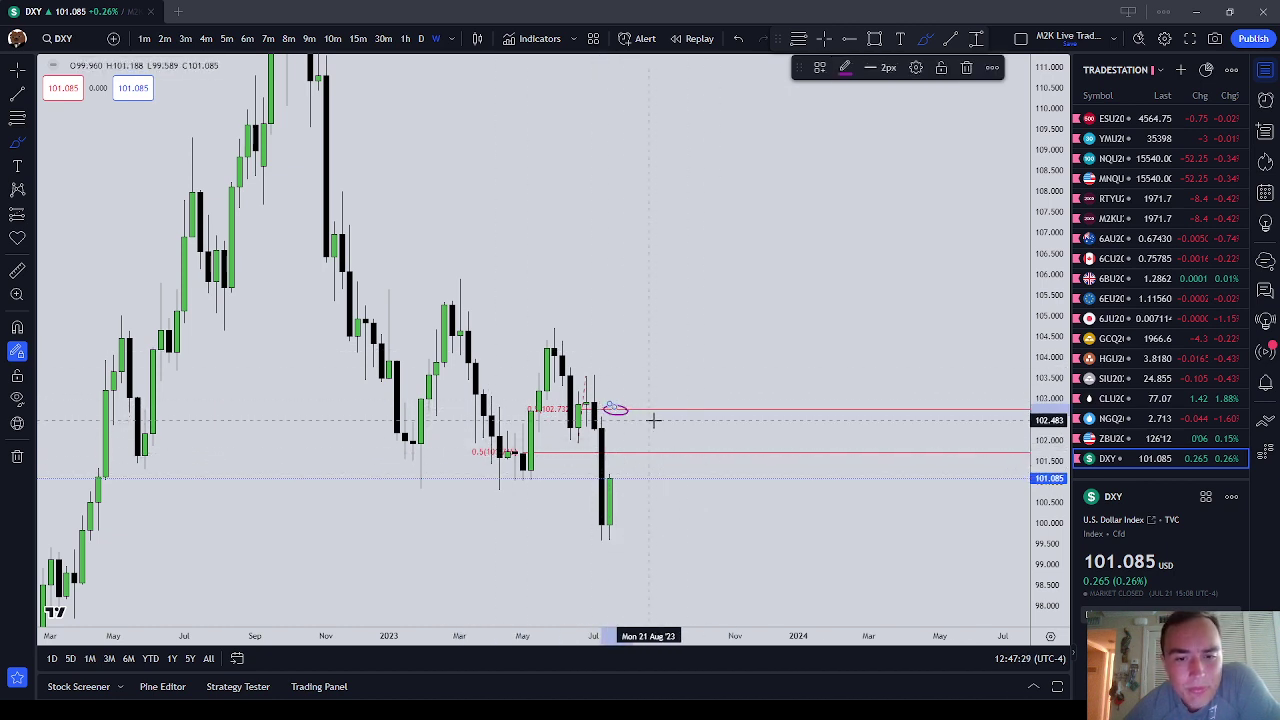
left_click(582, 417)
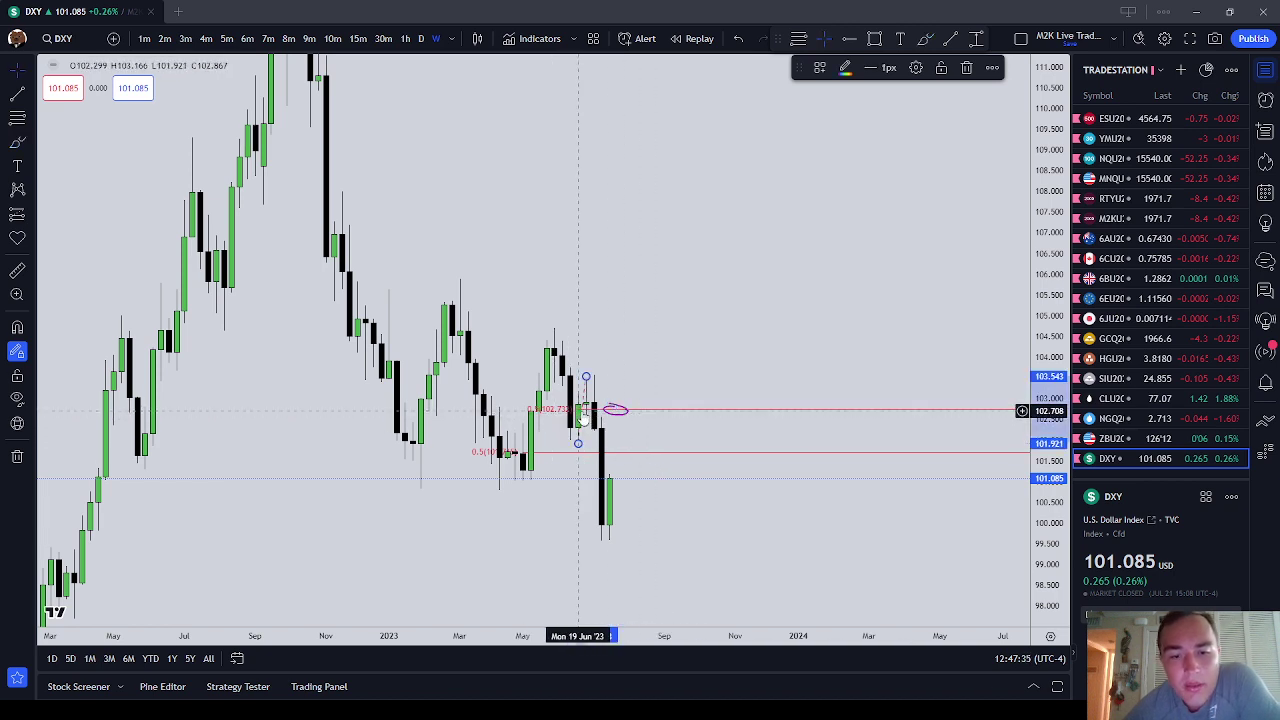
left_click(615, 434)
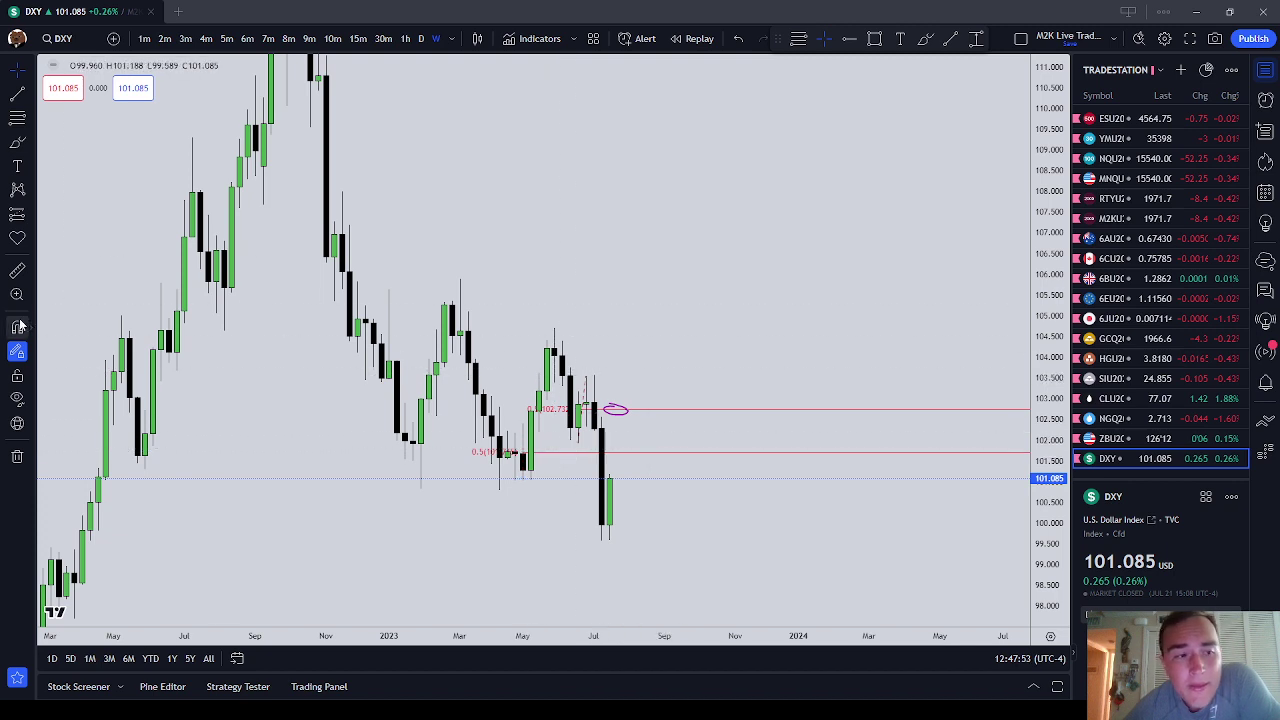
- Exit the brush, pan the DXY chart, and open ESU2023 from the watchlist
left_click(16, 146)
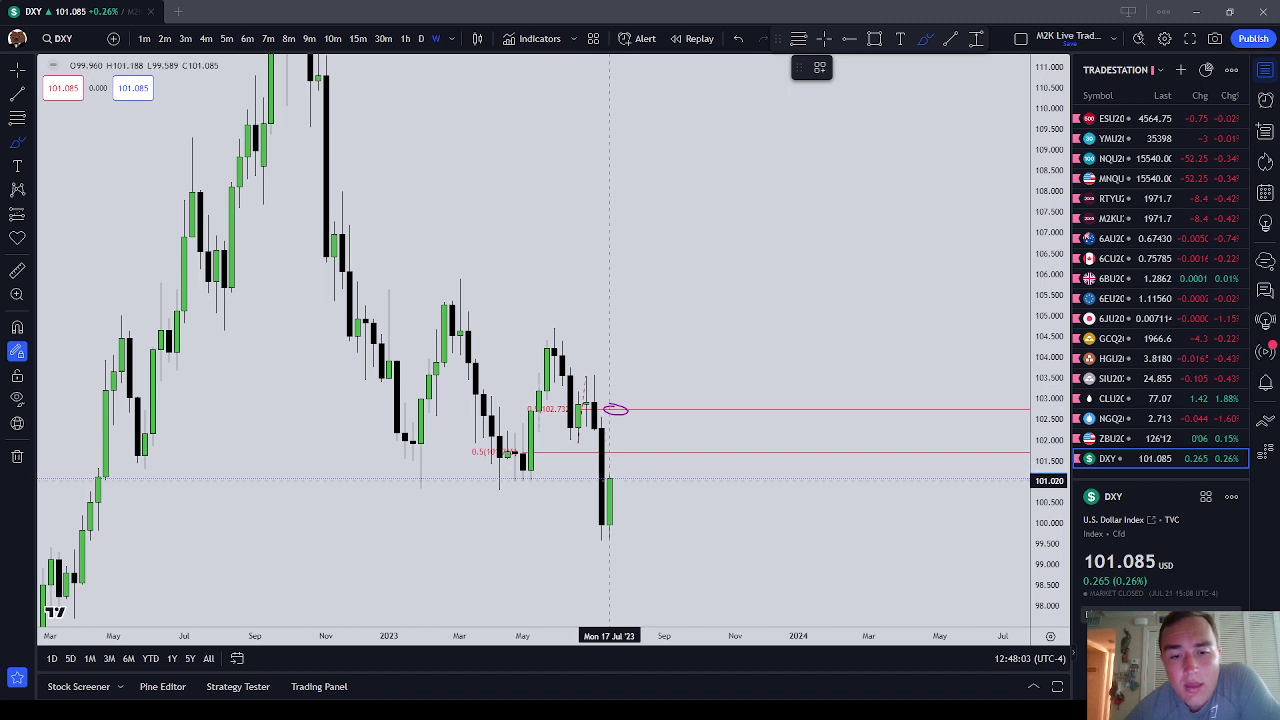
key("Escape")
left_click_drag(633, 379, 652, 369)
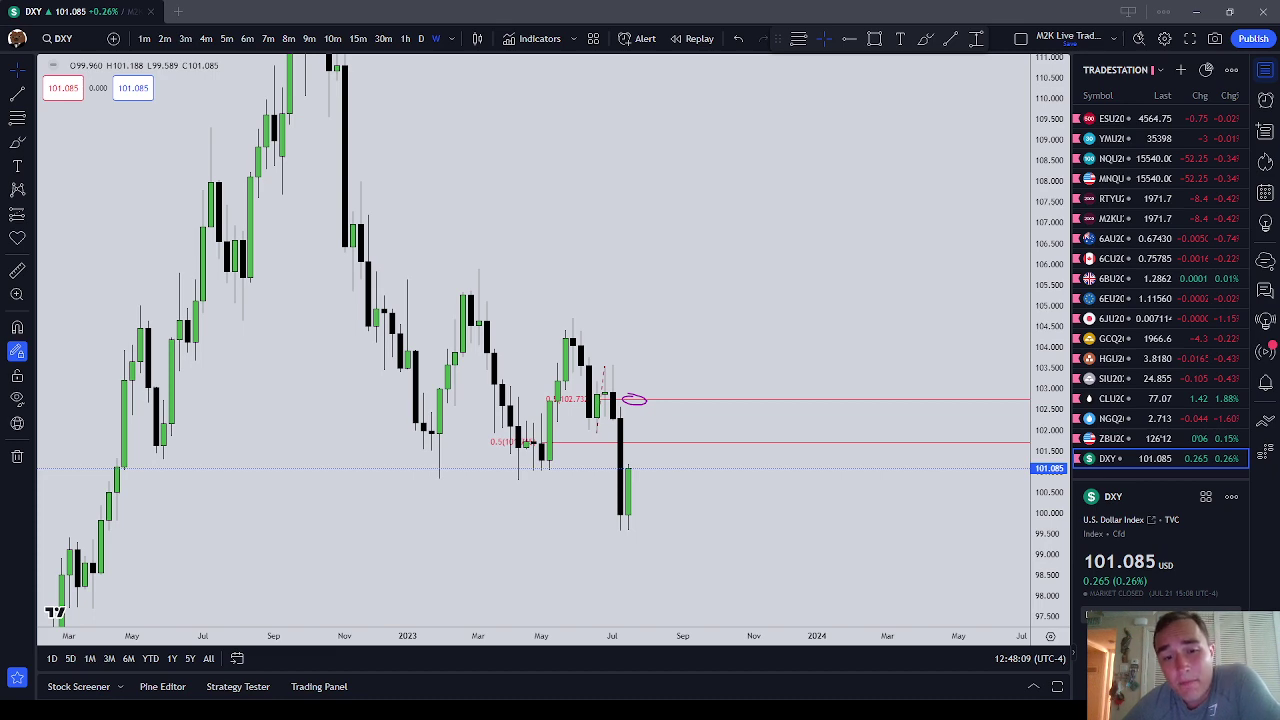
left_click(1157, 122)
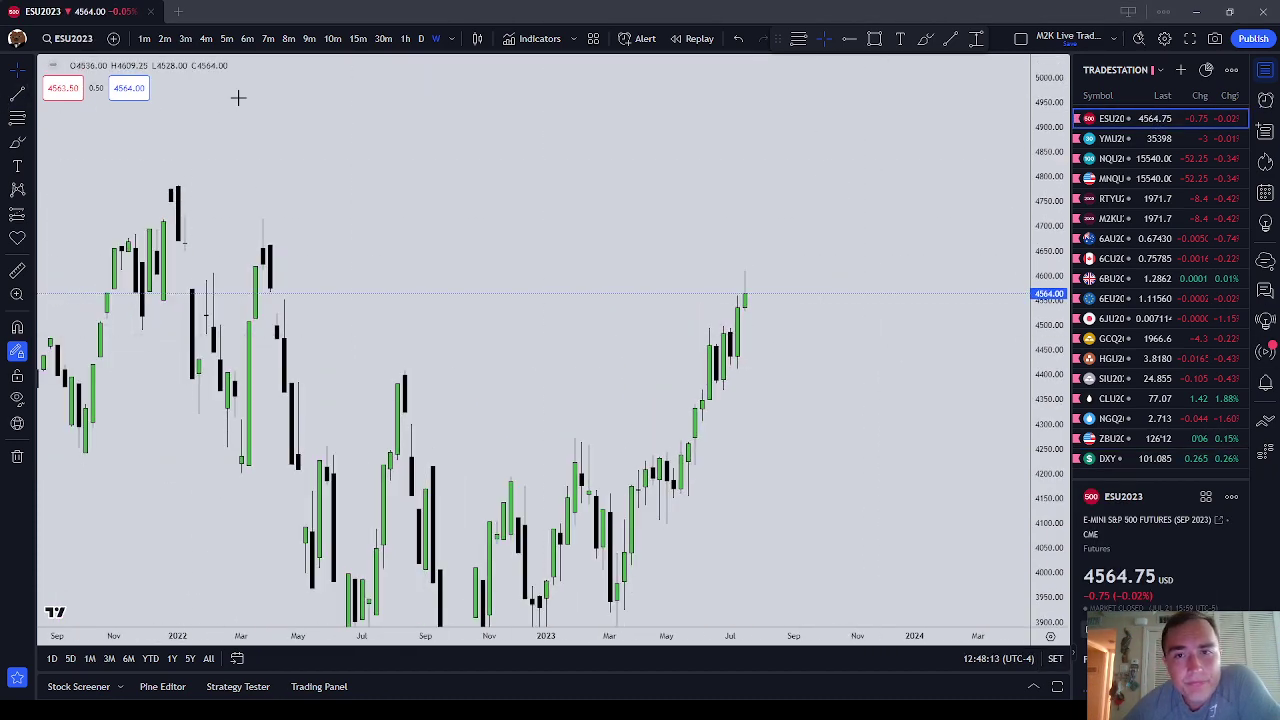
- Place a red horizontal line at 4574.50, delete the extra one at 4611.25, and start a Fibonacci retracement
left_click(849, 38)
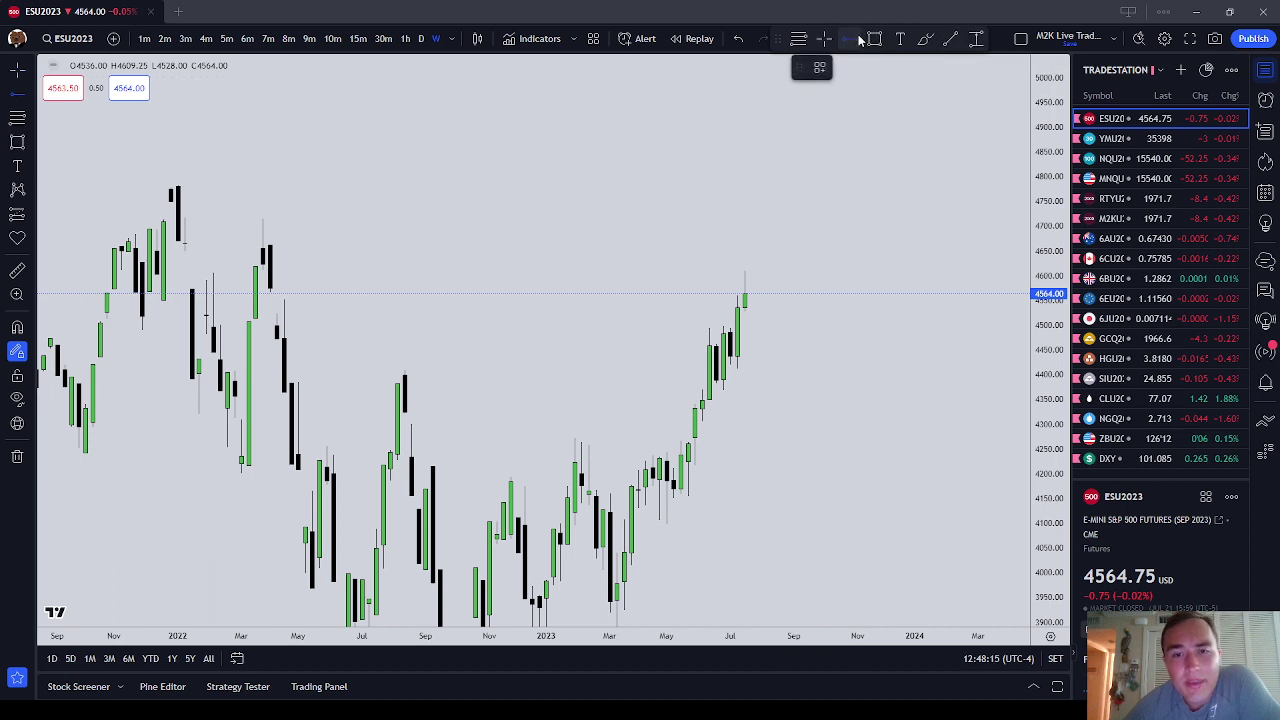
left_click(17, 324)
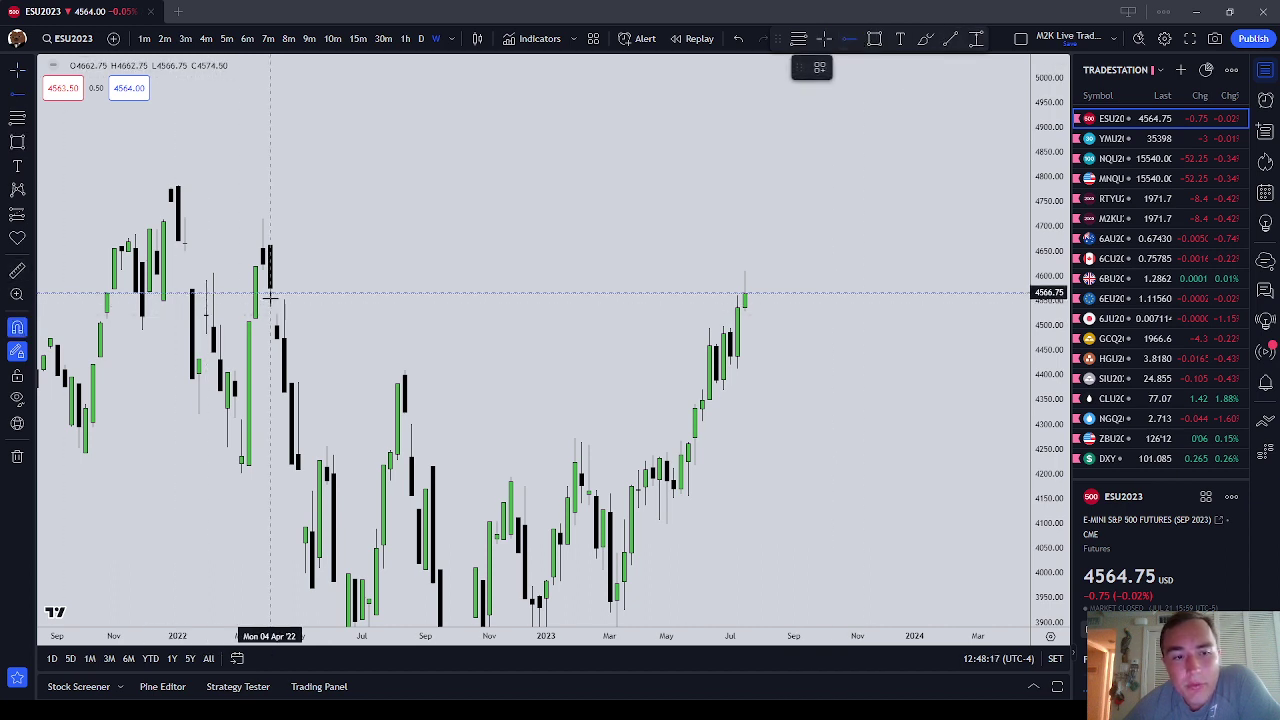
left_click(269, 287)
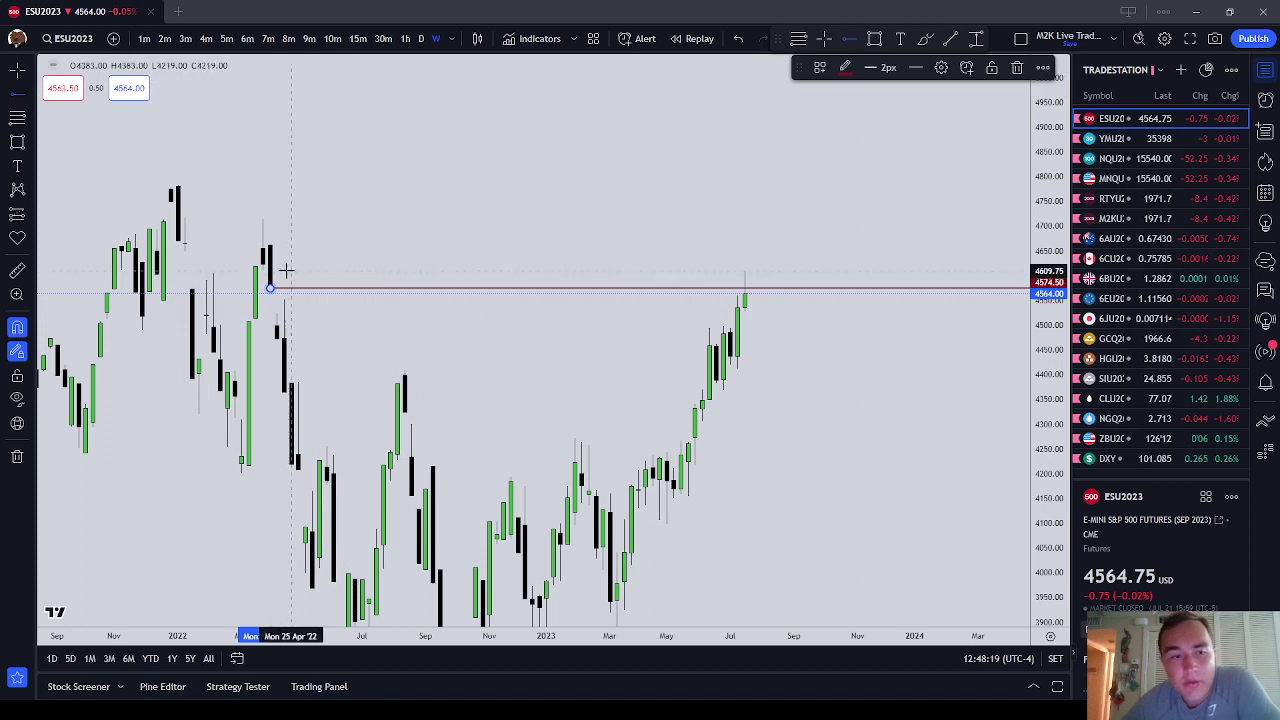
left_click(262, 270)
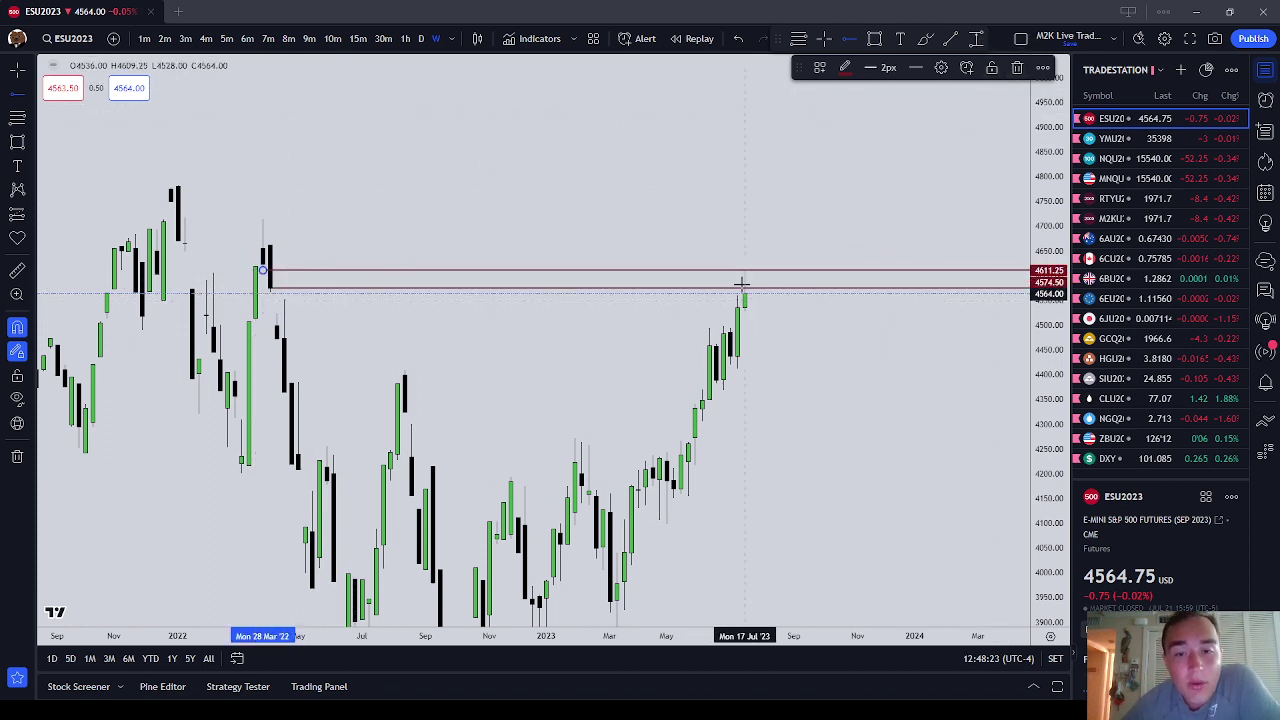
left_click(1019, 67)
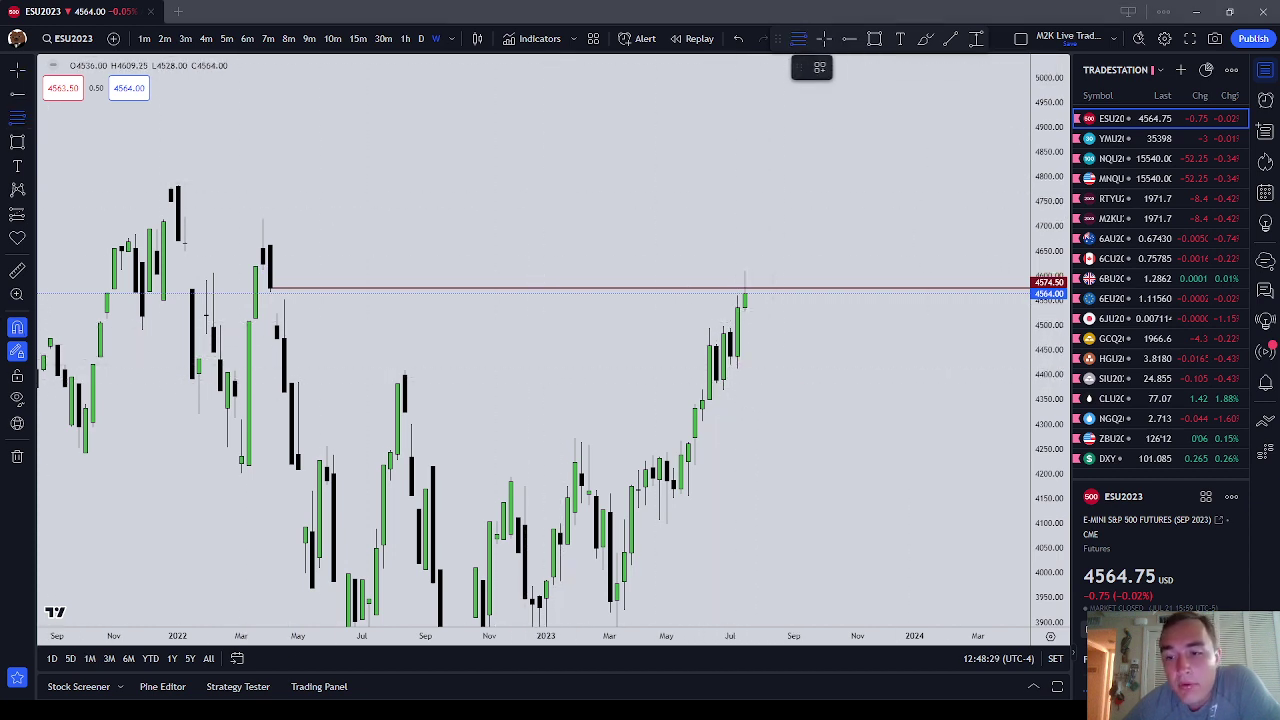
left_click(730, 364)
- Finish the ESU2023 Fibonacci retracement on the latest July candles, then switch to DXY
left_click(730, 328)
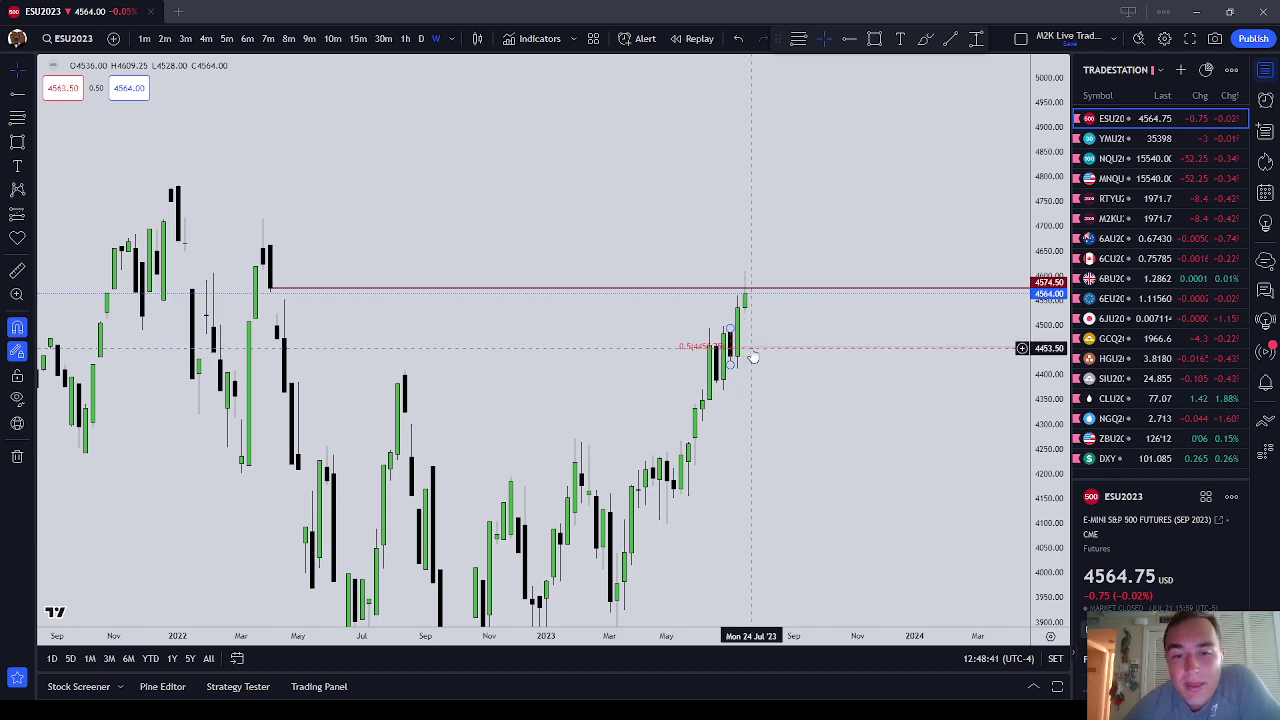
left_click(783, 352)
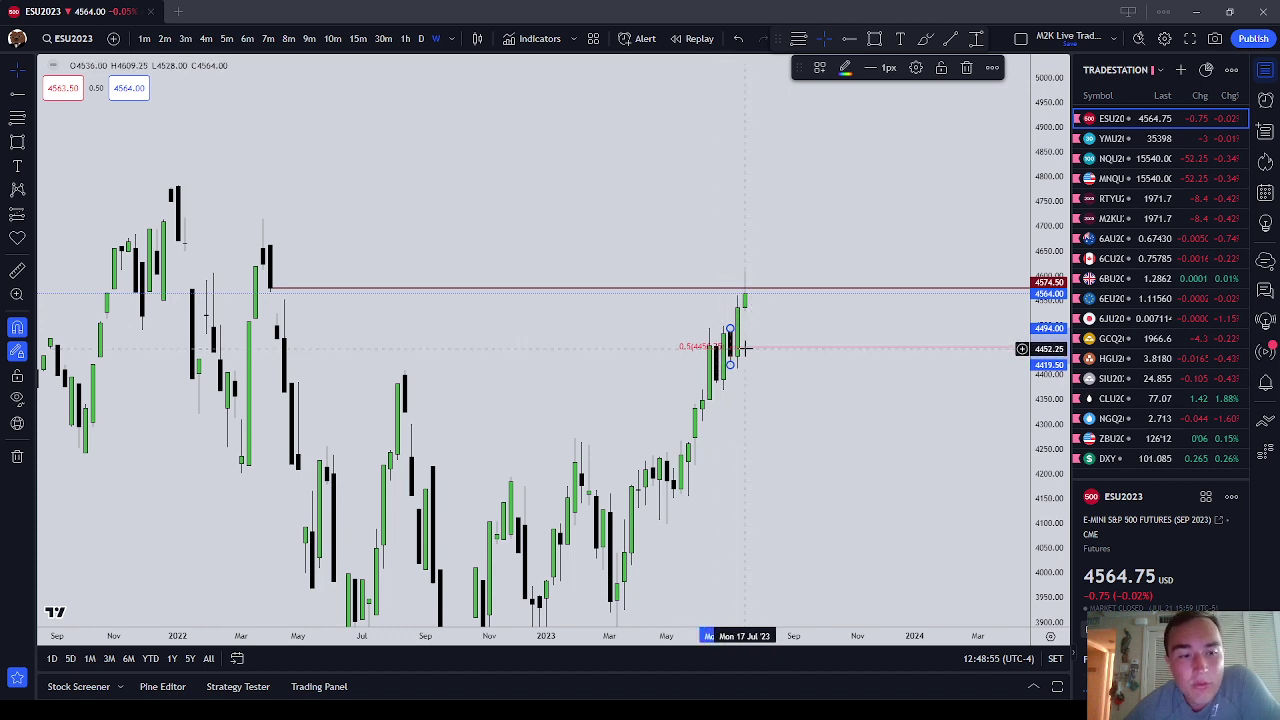
left_click(826, 369)
left_click_drag(734, 246, 762, 258)
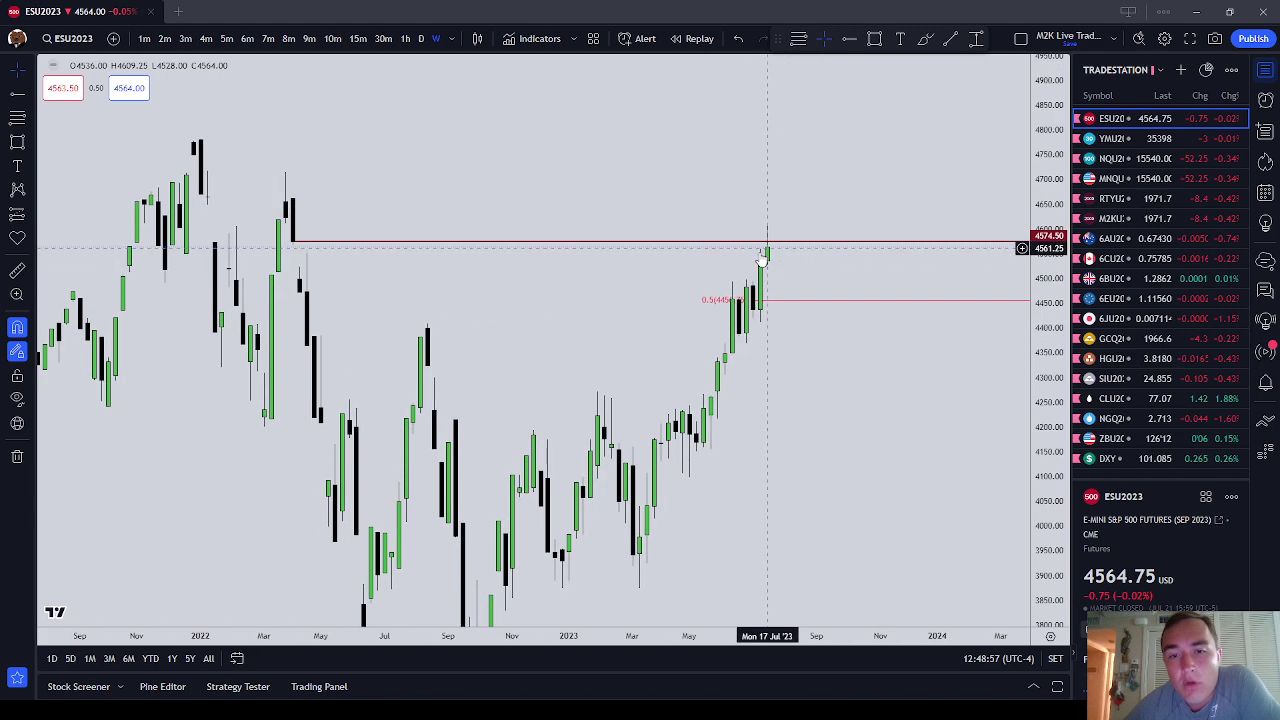
left_click(1175, 462)
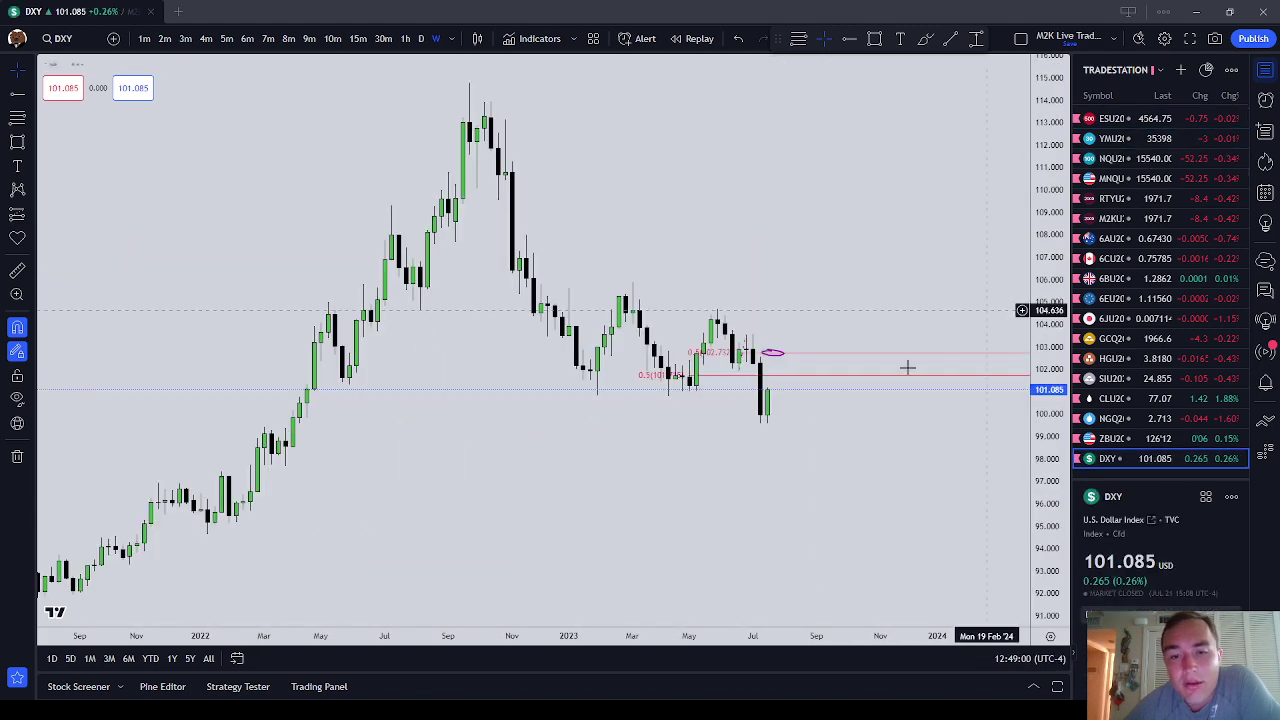
- Return to ESU2023, select its 0.5 Fibonacci drawing, then open the NQU2023 chart
left_click(1153, 119)
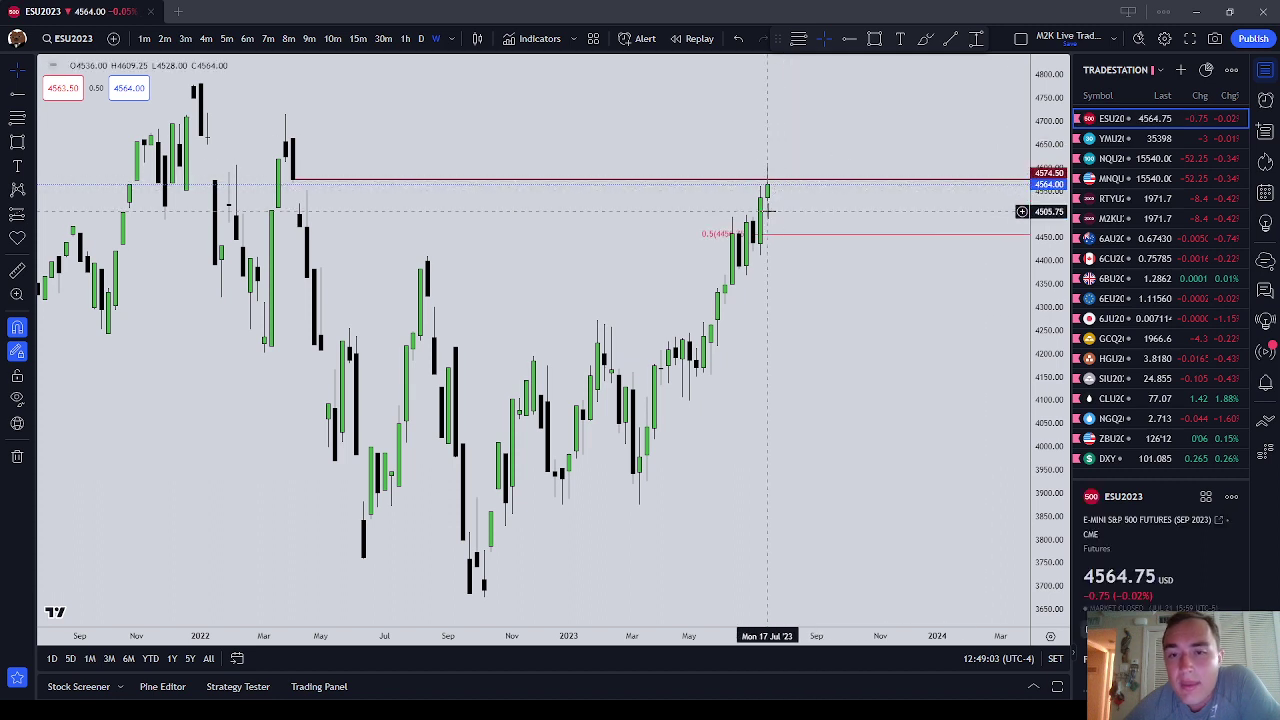
left_click(786, 236)
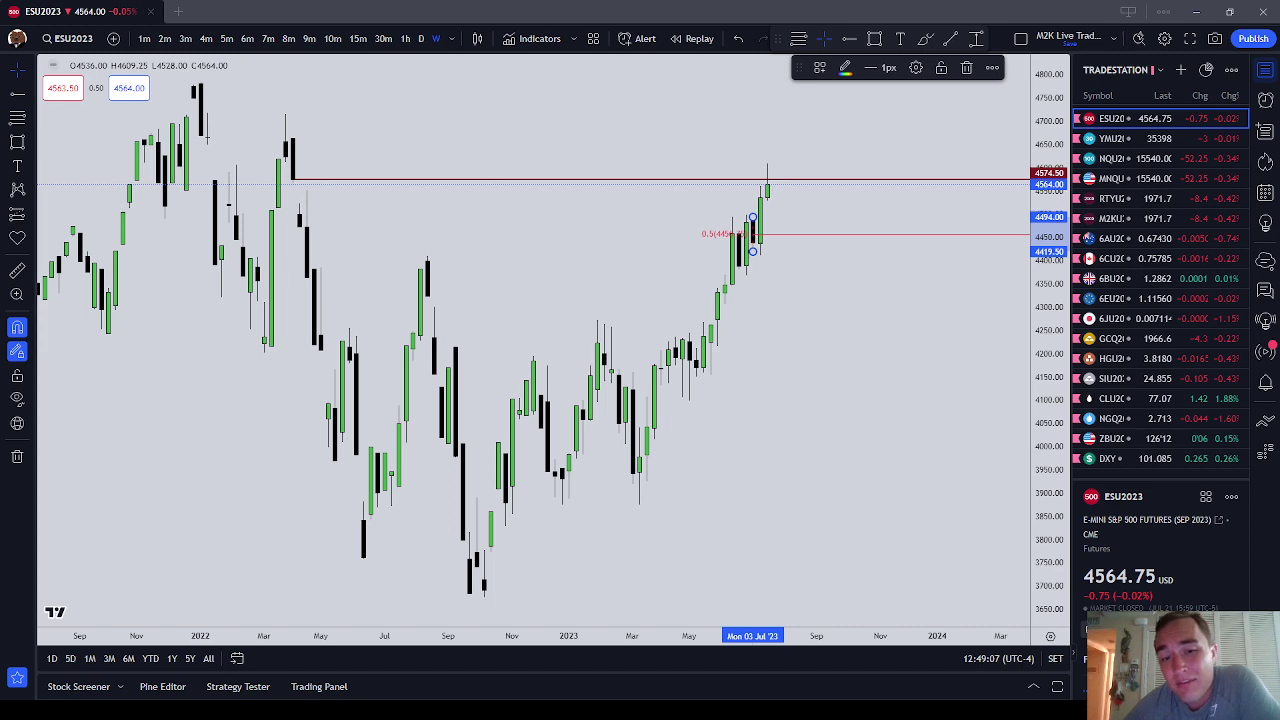
left_click(1115, 158)
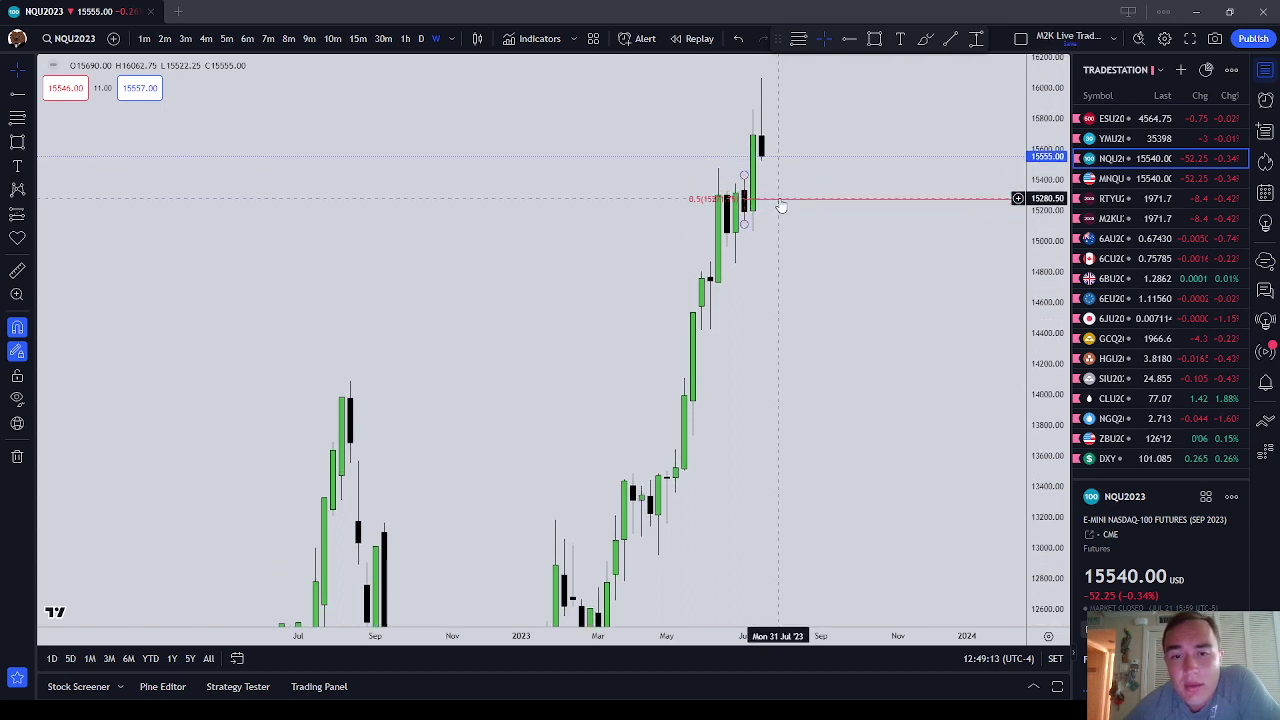
- Select the NQU2023 Fibonacci drawing near its 0.5 level, dismissing the chart context menu
left_click(781, 206)
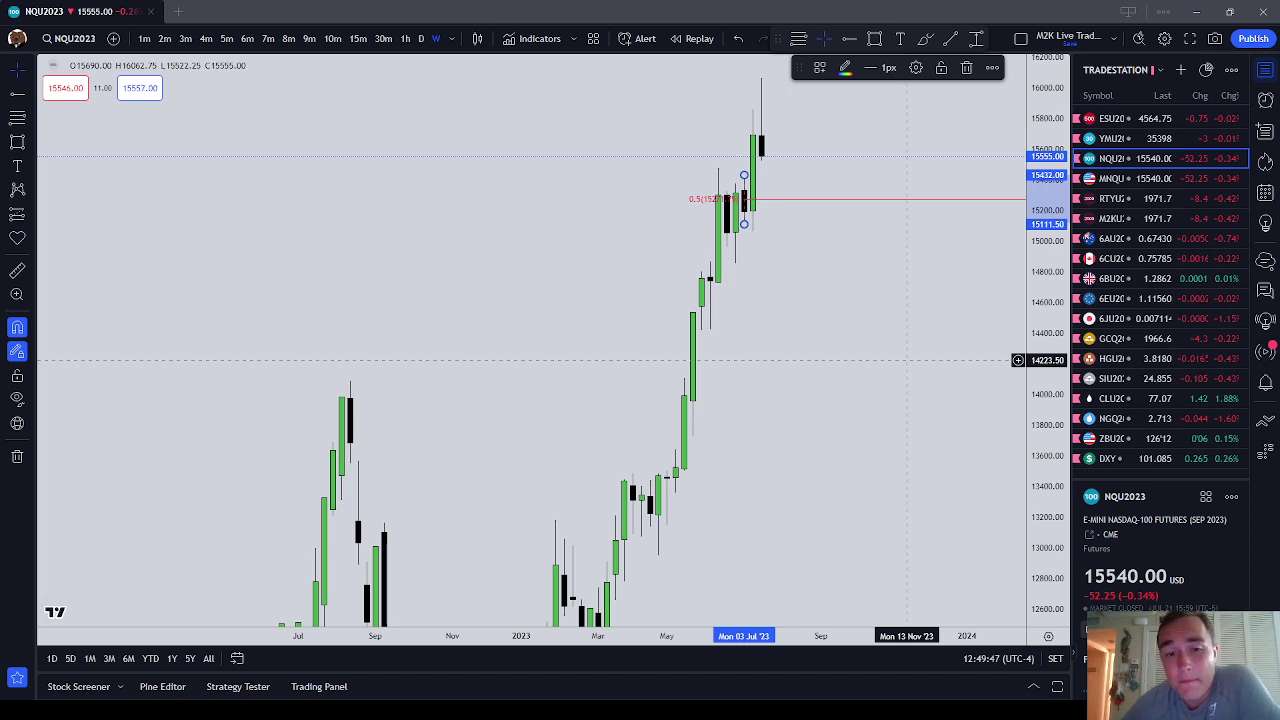
right_click(906, 359)
left_click(794, 294)
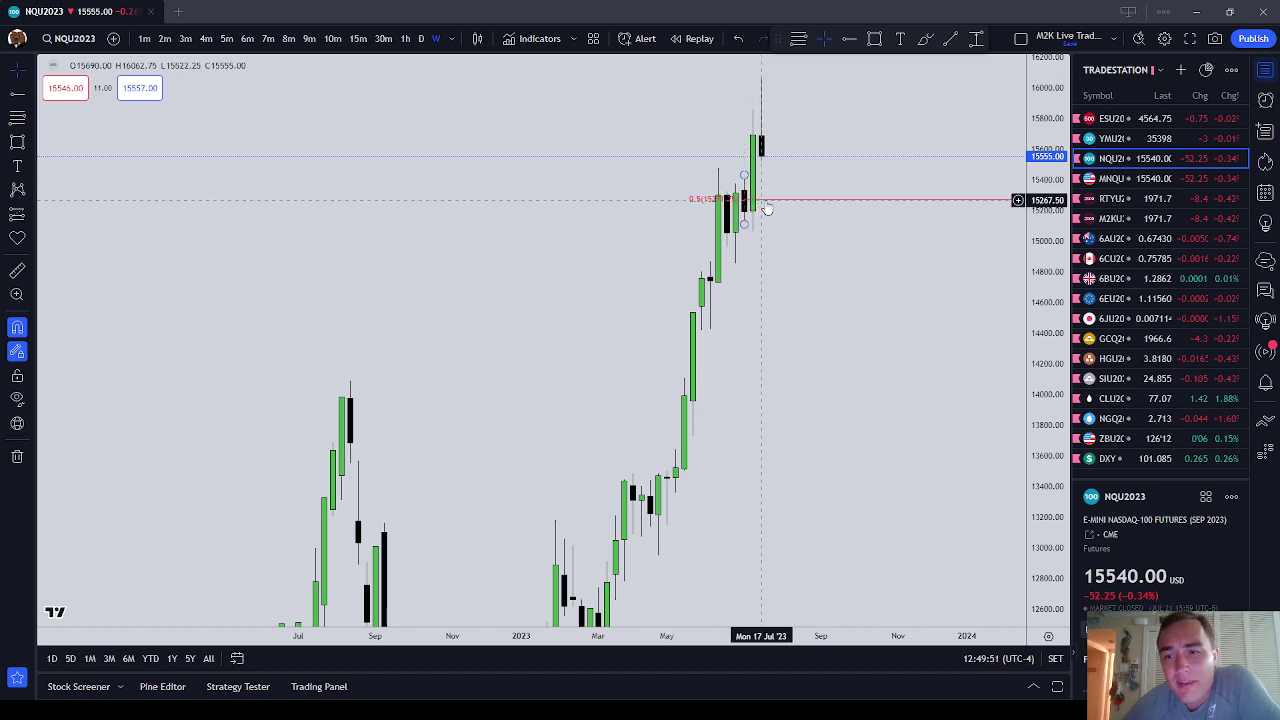
left_click(765, 206)
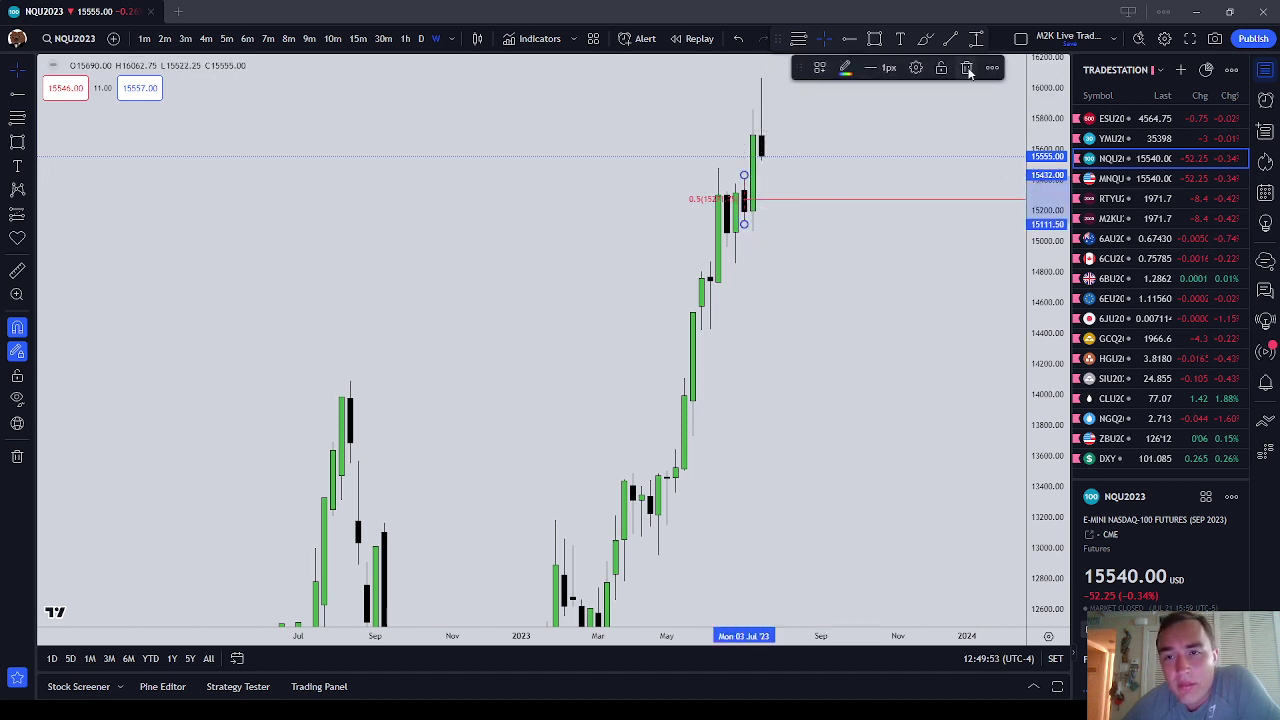
- Draw freehand loops around the 0.5-level candles on NQU2023 and then ESU2023
left_click(926, 42)
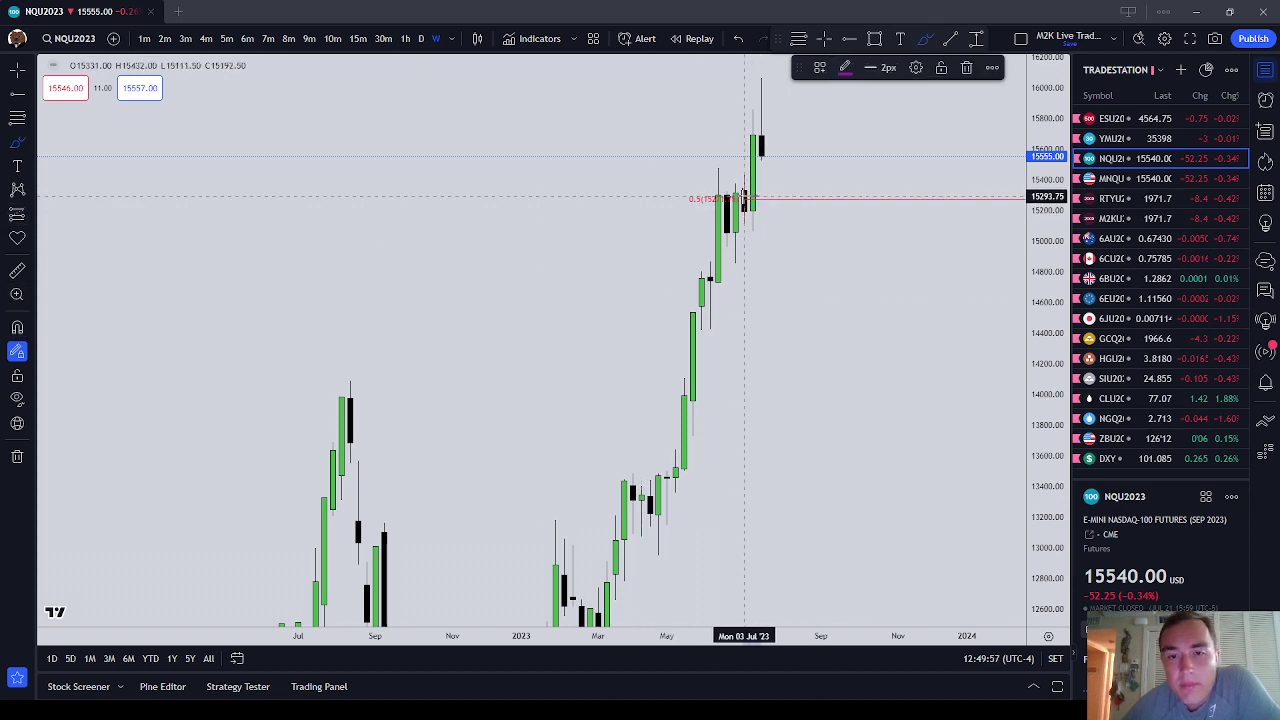
left_click_drag(727, 200, 744, 197)
key("Up")
key("Up")
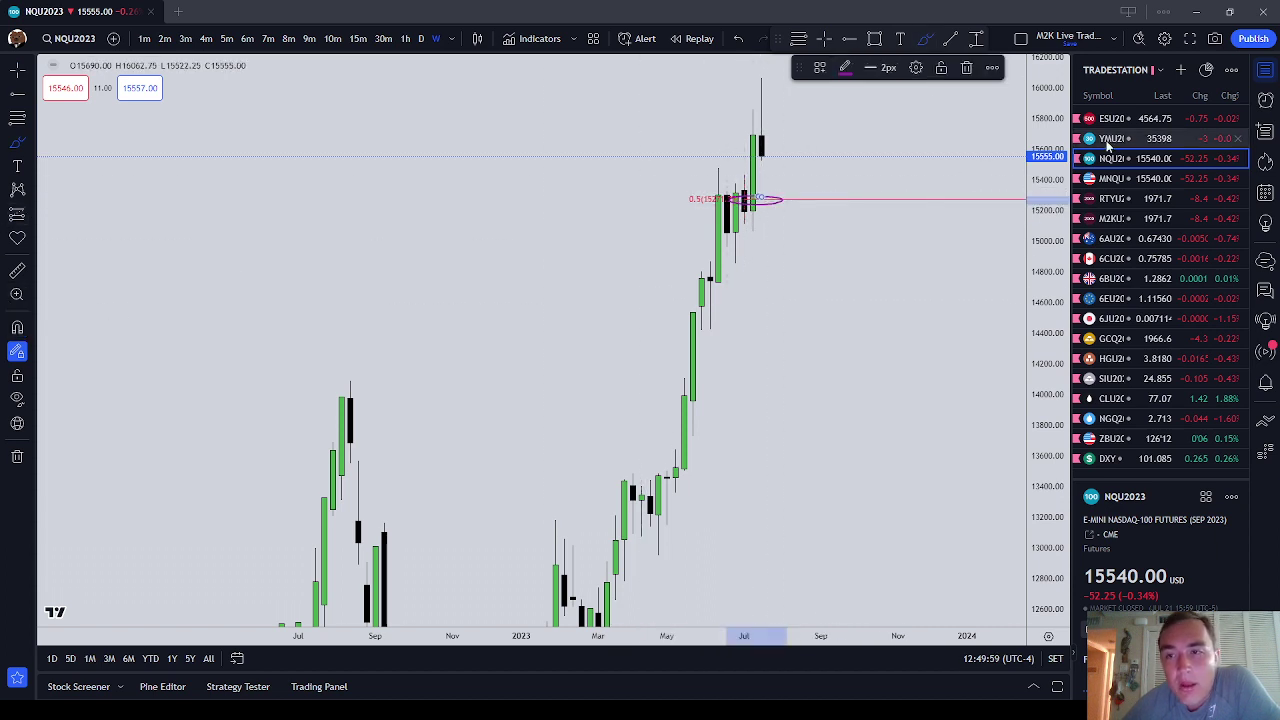
mouse_move(748, 224)
left_mouse_down()
mouse_move(772, 230)
mouse_move(752, 220)
left_mouse_up()
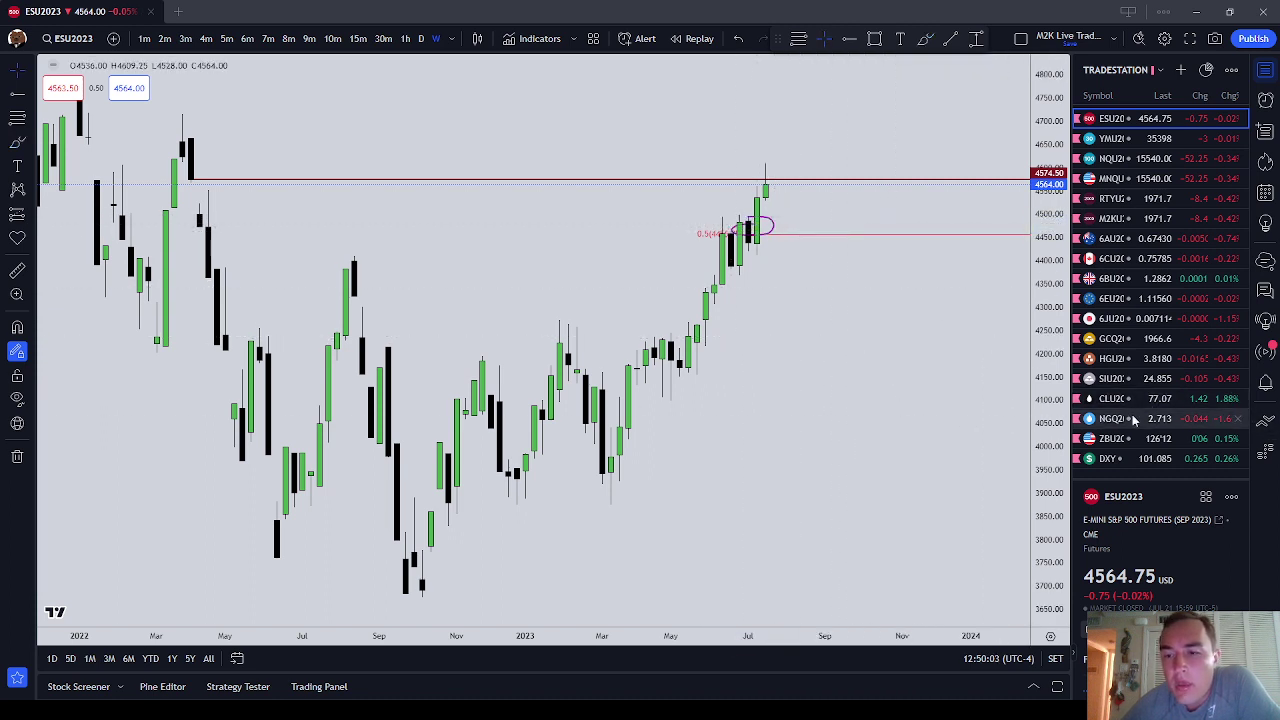
- Go to DXY, then switch to the 6EU2023 Euro FX weekly chart
left_click(1133, 458)
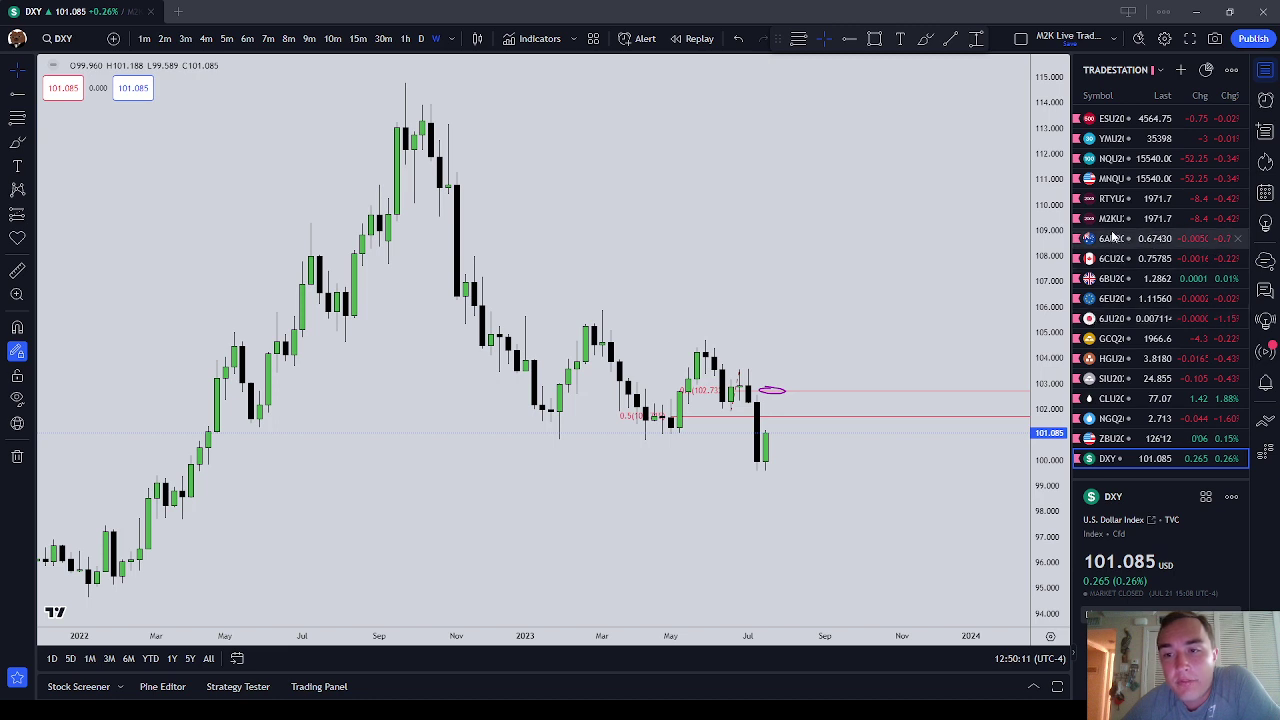
left_click(1142, 300)
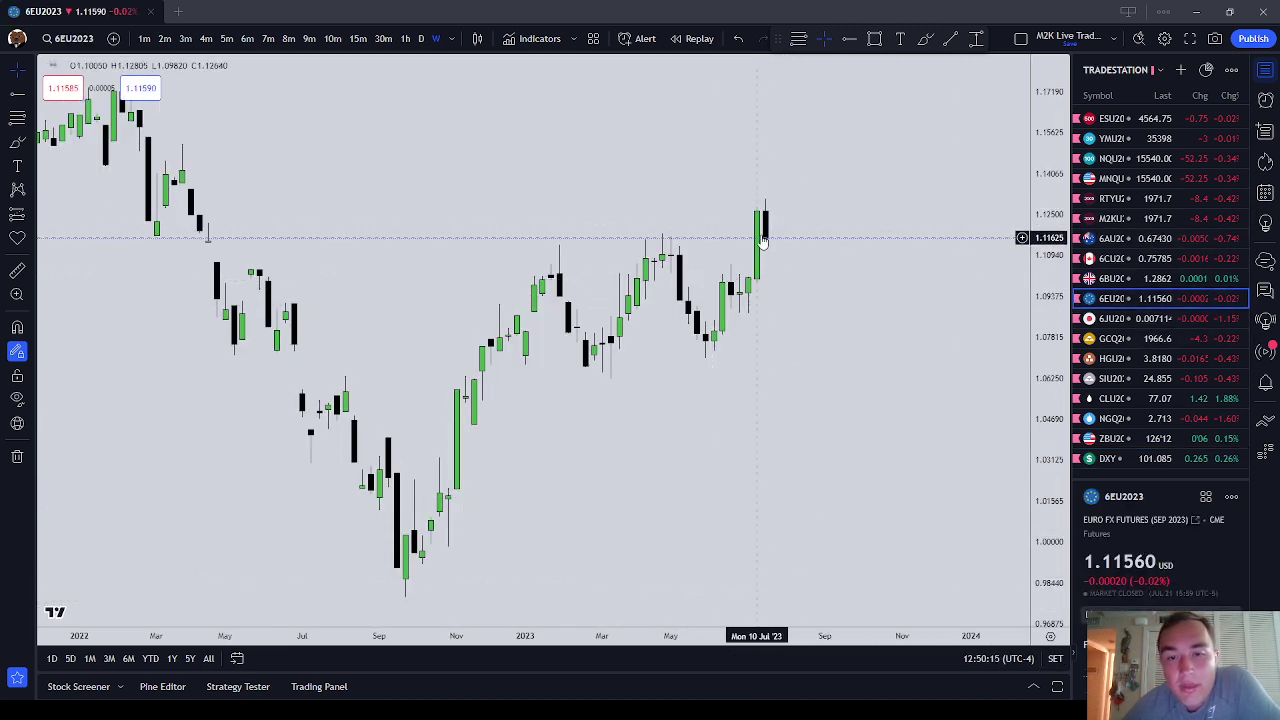
- Sketch two purple trend lines near 1.10 across recent candles on the 6EU2023 weekly chart
double_click(750, 301)
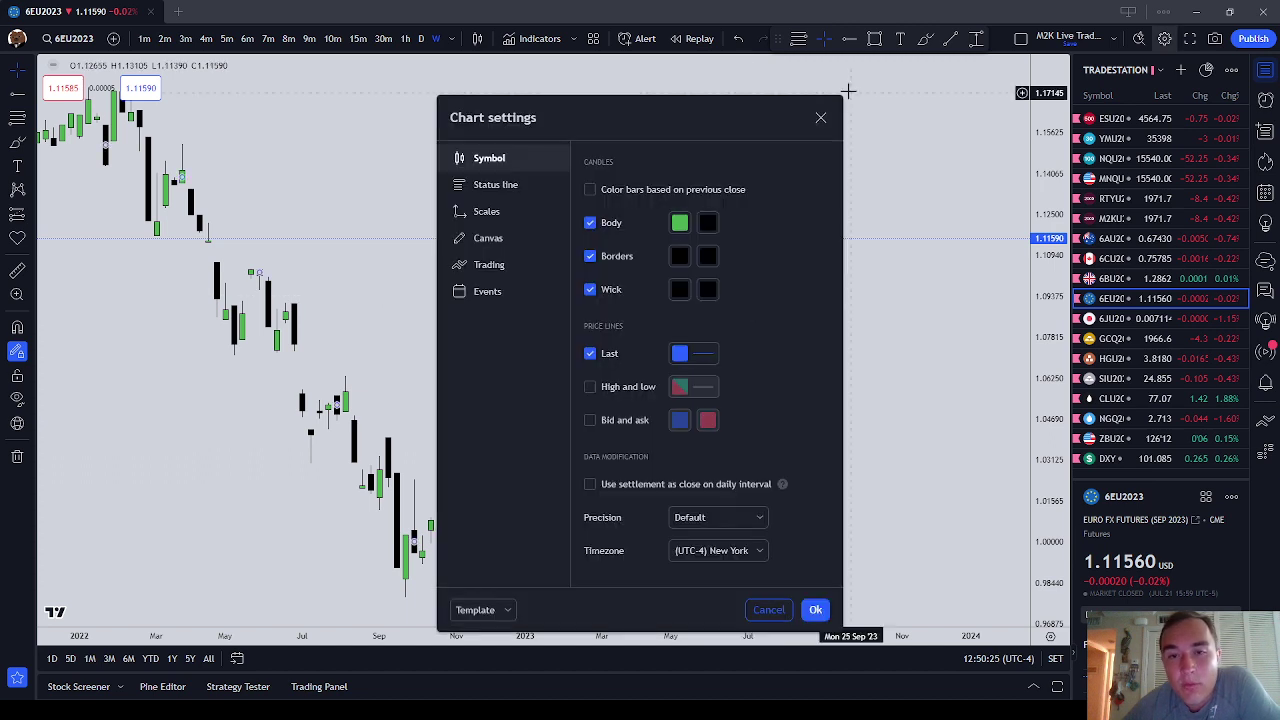
left_click(820, 117)
key("alt+t")
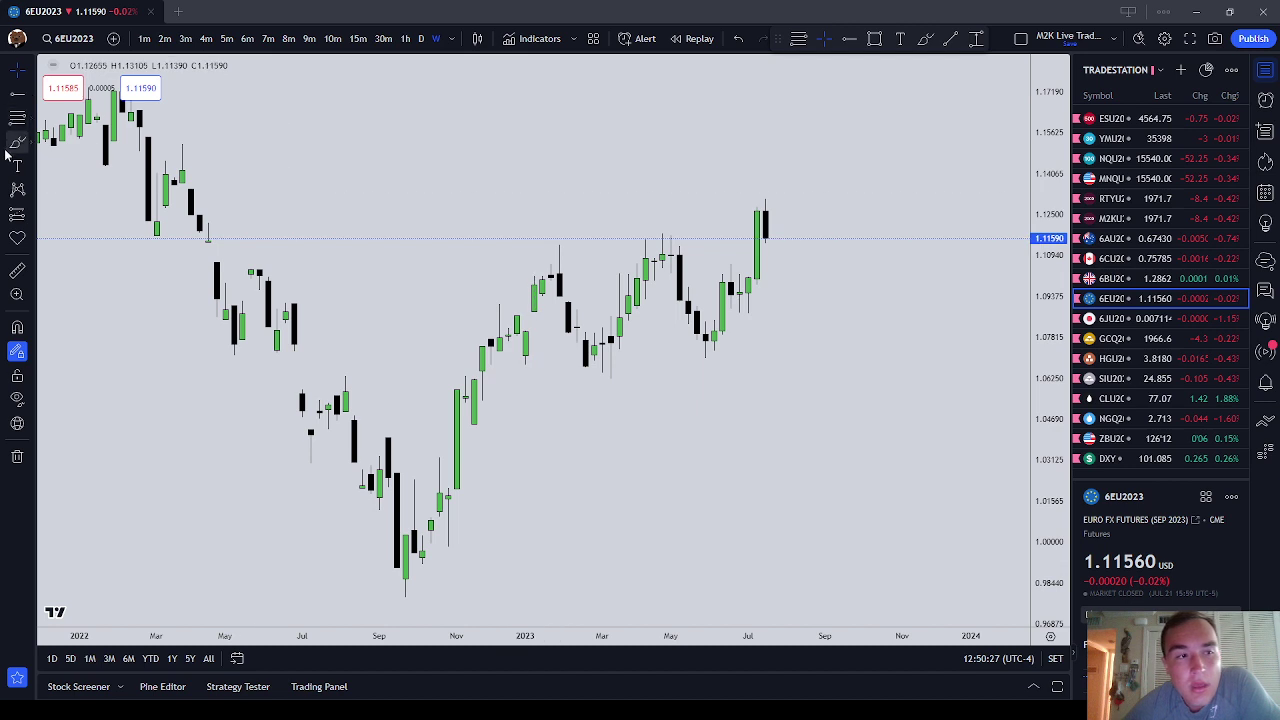
left_click(663, 272)
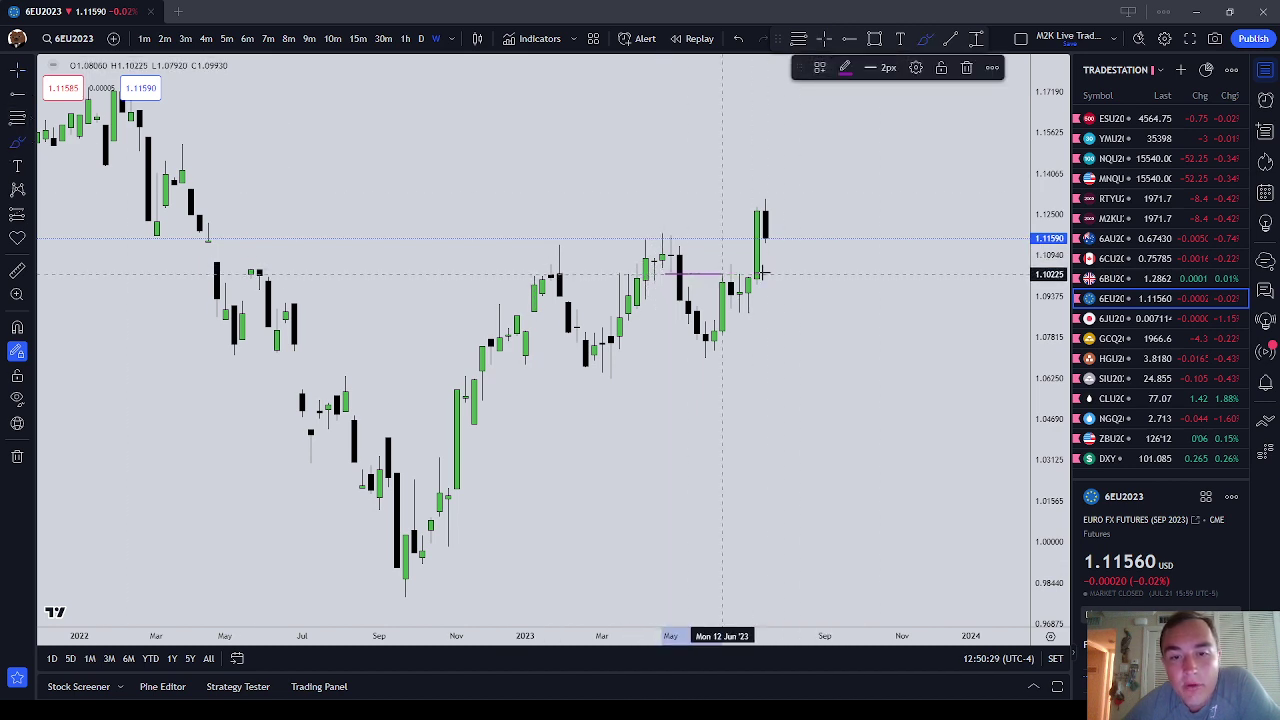
left_click(799, 272)
left_click(673, 285)
left_click(851, 280)
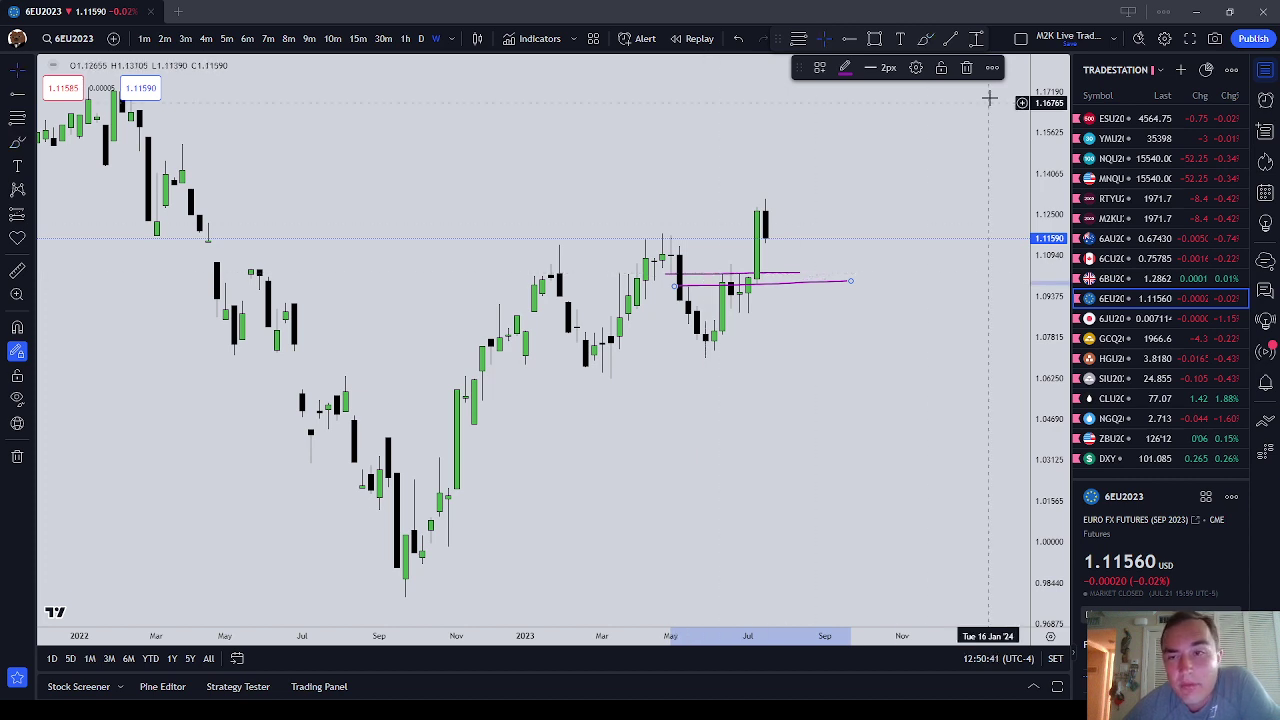
- Delete both purple lines, leaving 6EU2023 unmarked, and switch to the CLU2023 crude oil chart
left_click(966, 67)
left_click(775, 272)
left_click(962, 69)
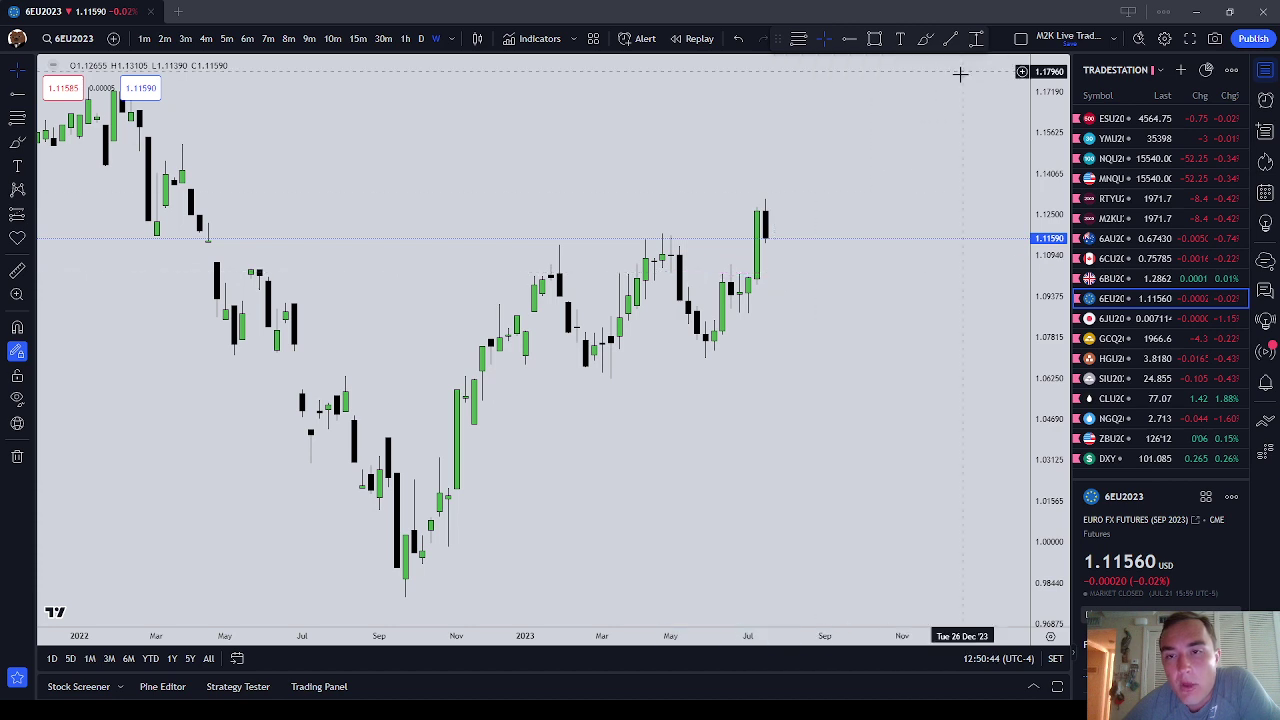
left_click(1182, 400)
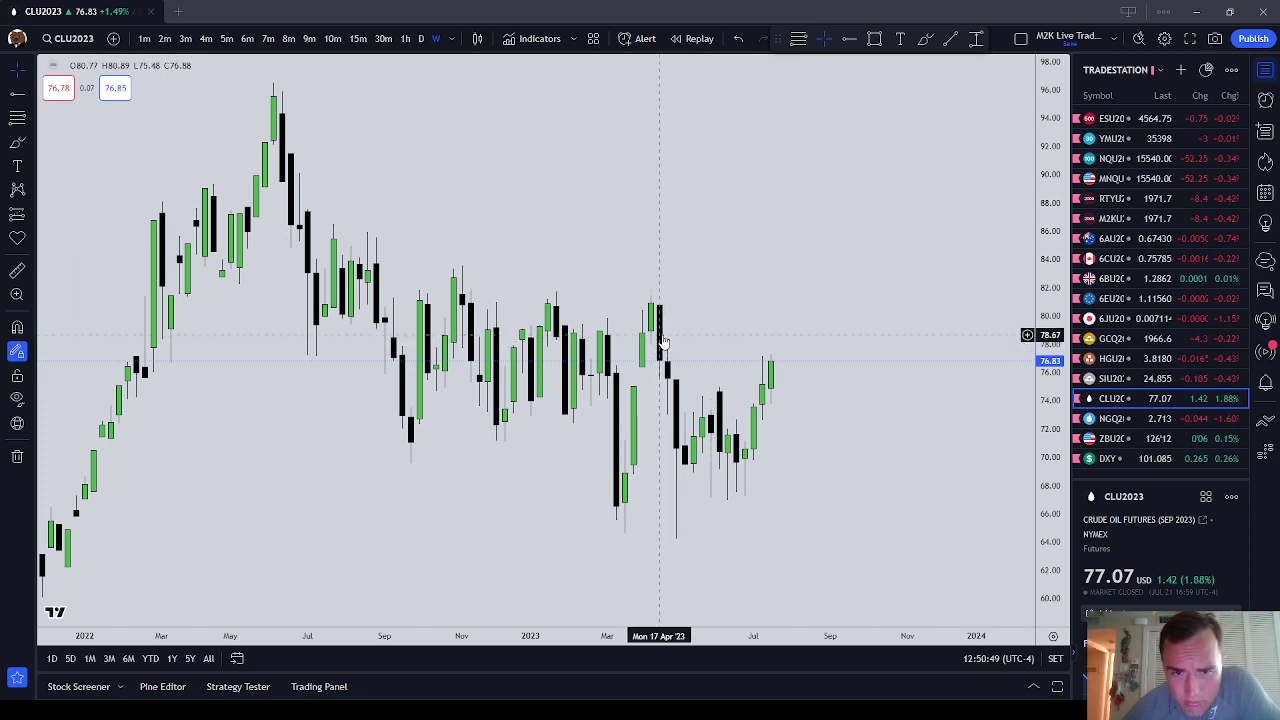
left_click(17, 117)
left_click(26, 338)
left_click(90, 328)
left_click(650, 344)
left_click(650, 290)
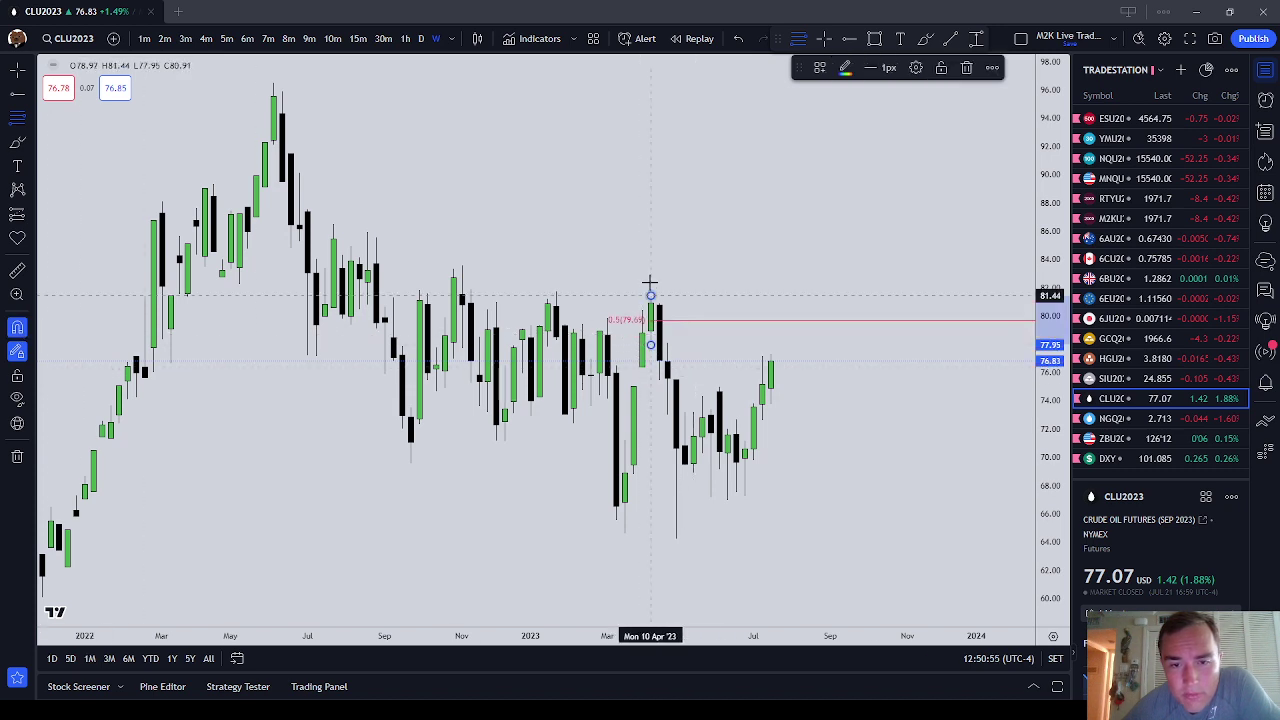
left_click(706, 271)
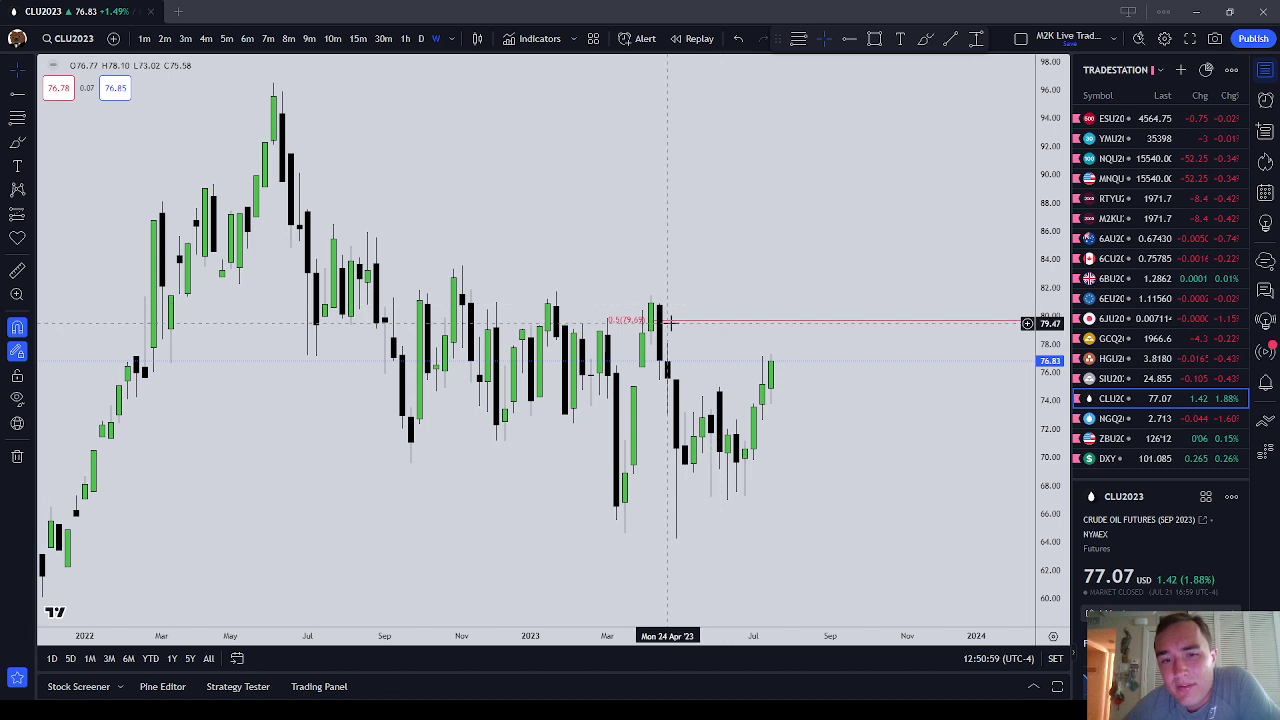
left_click(684, 318)
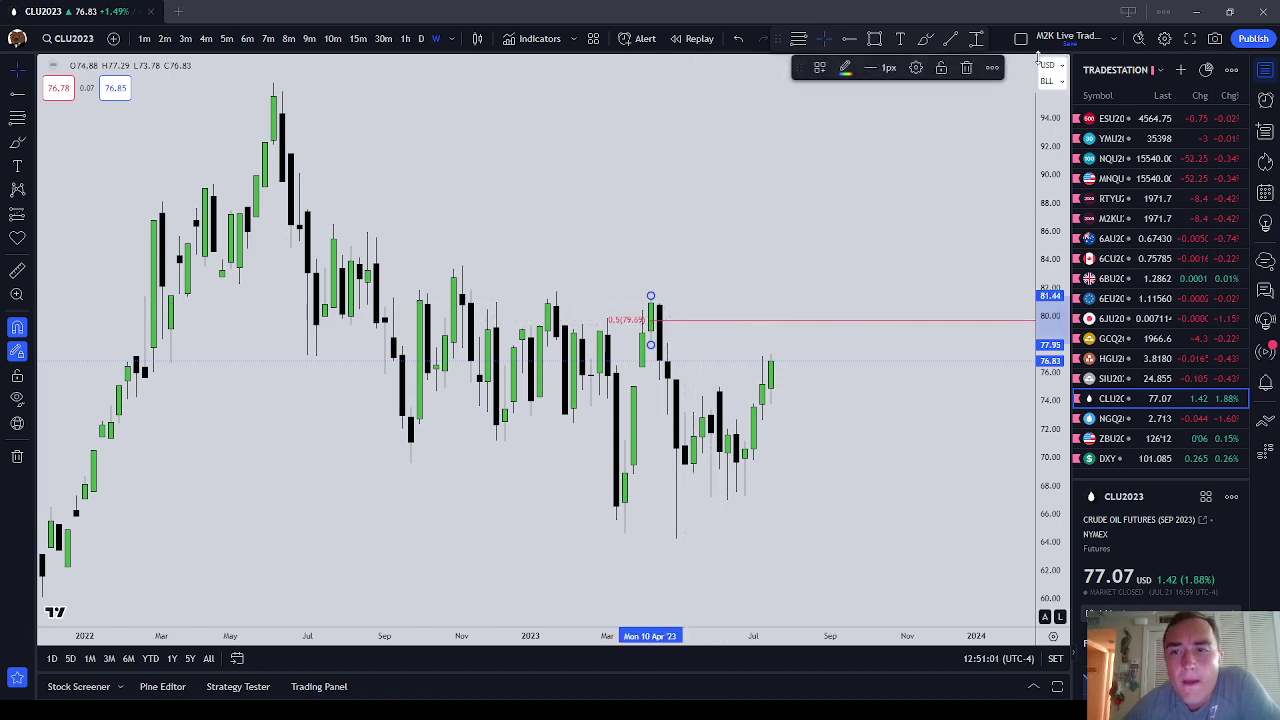
left_click(970, 69)
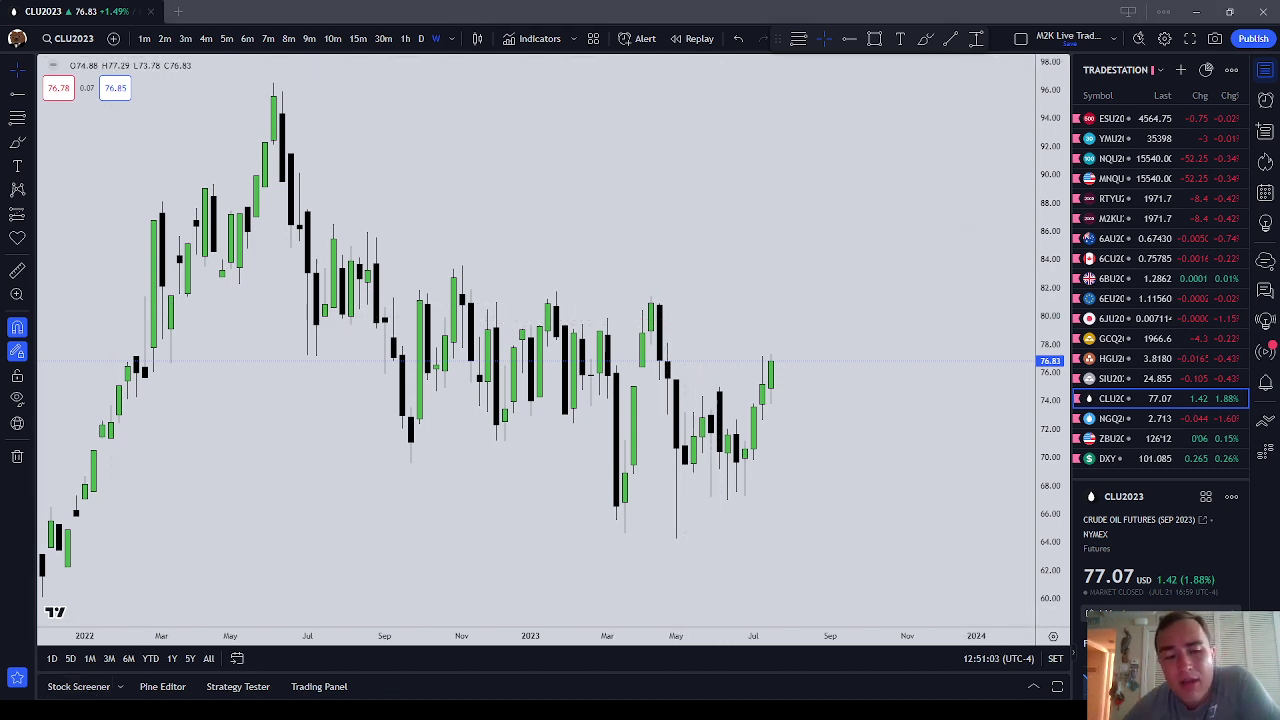